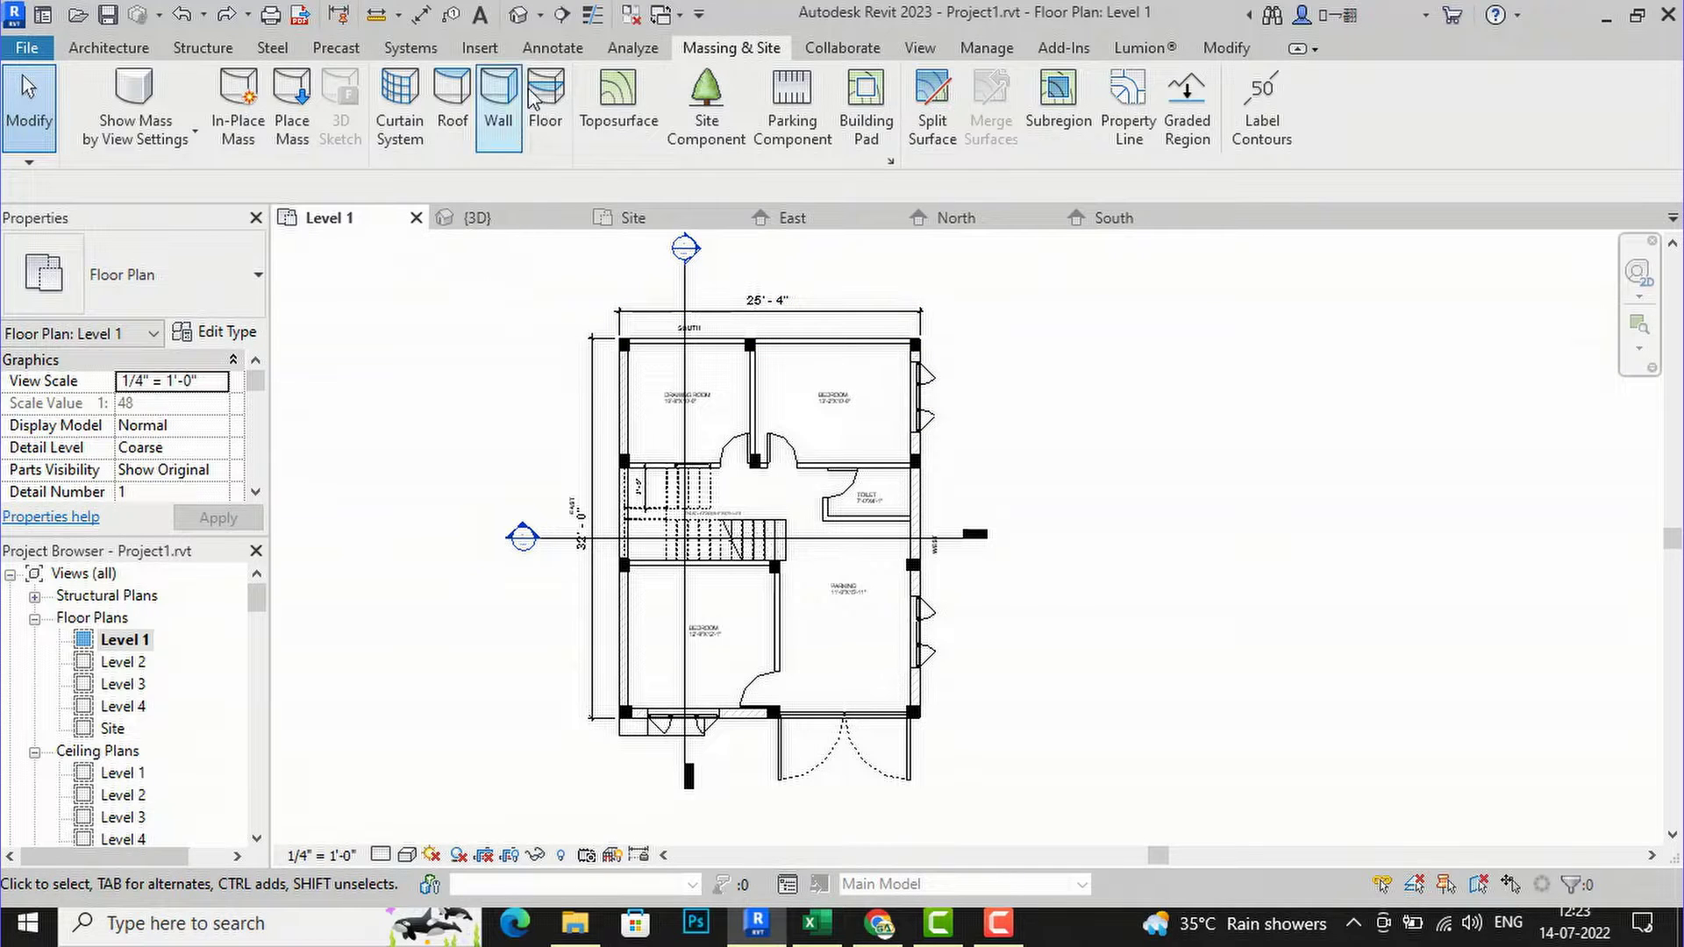
- Look over the house in the {3D} view, then open the South elevation from the Project Browser
click(518, 15)
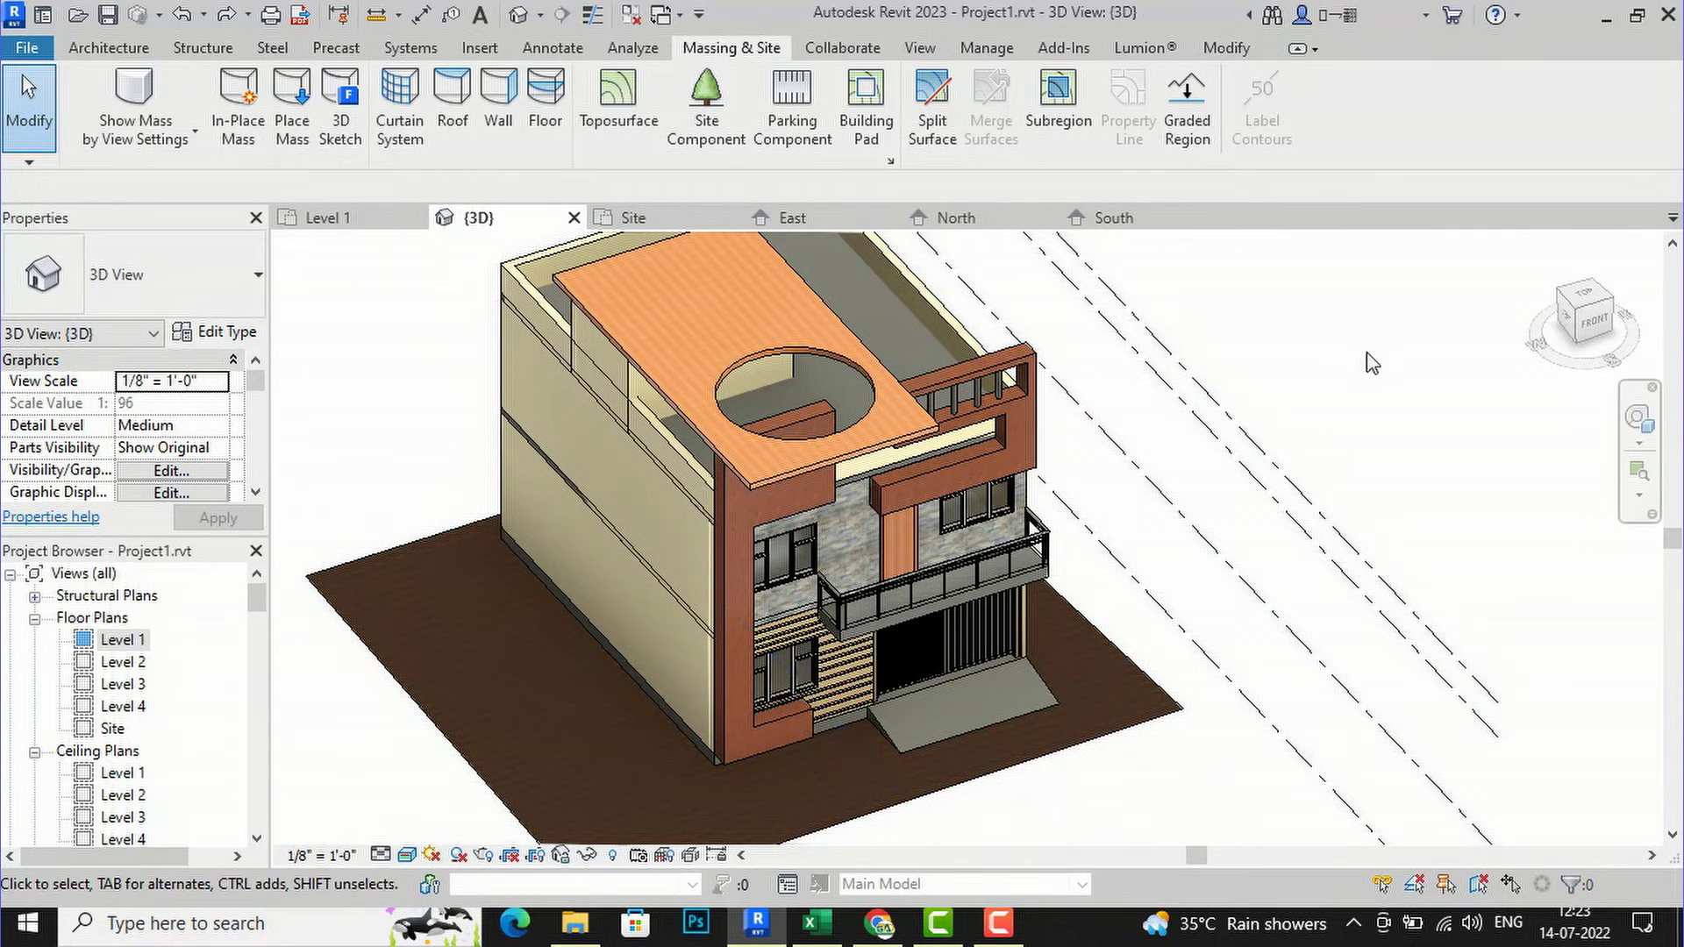
scroll(136, 730, down, 5)
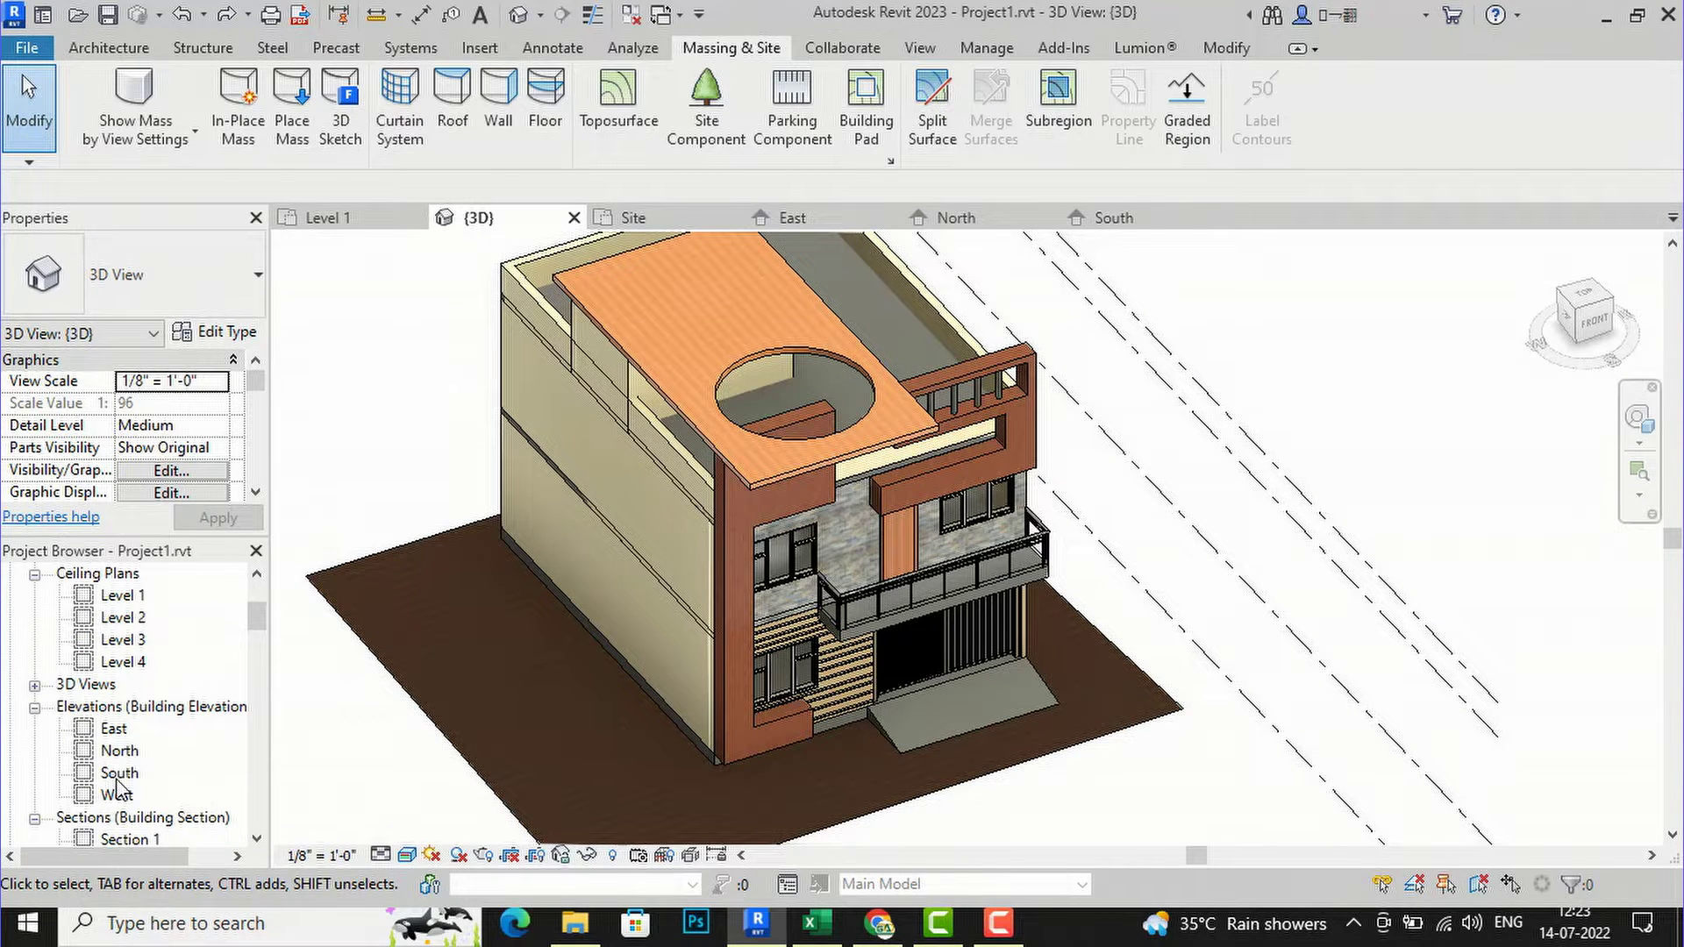
double_click(118, 775)
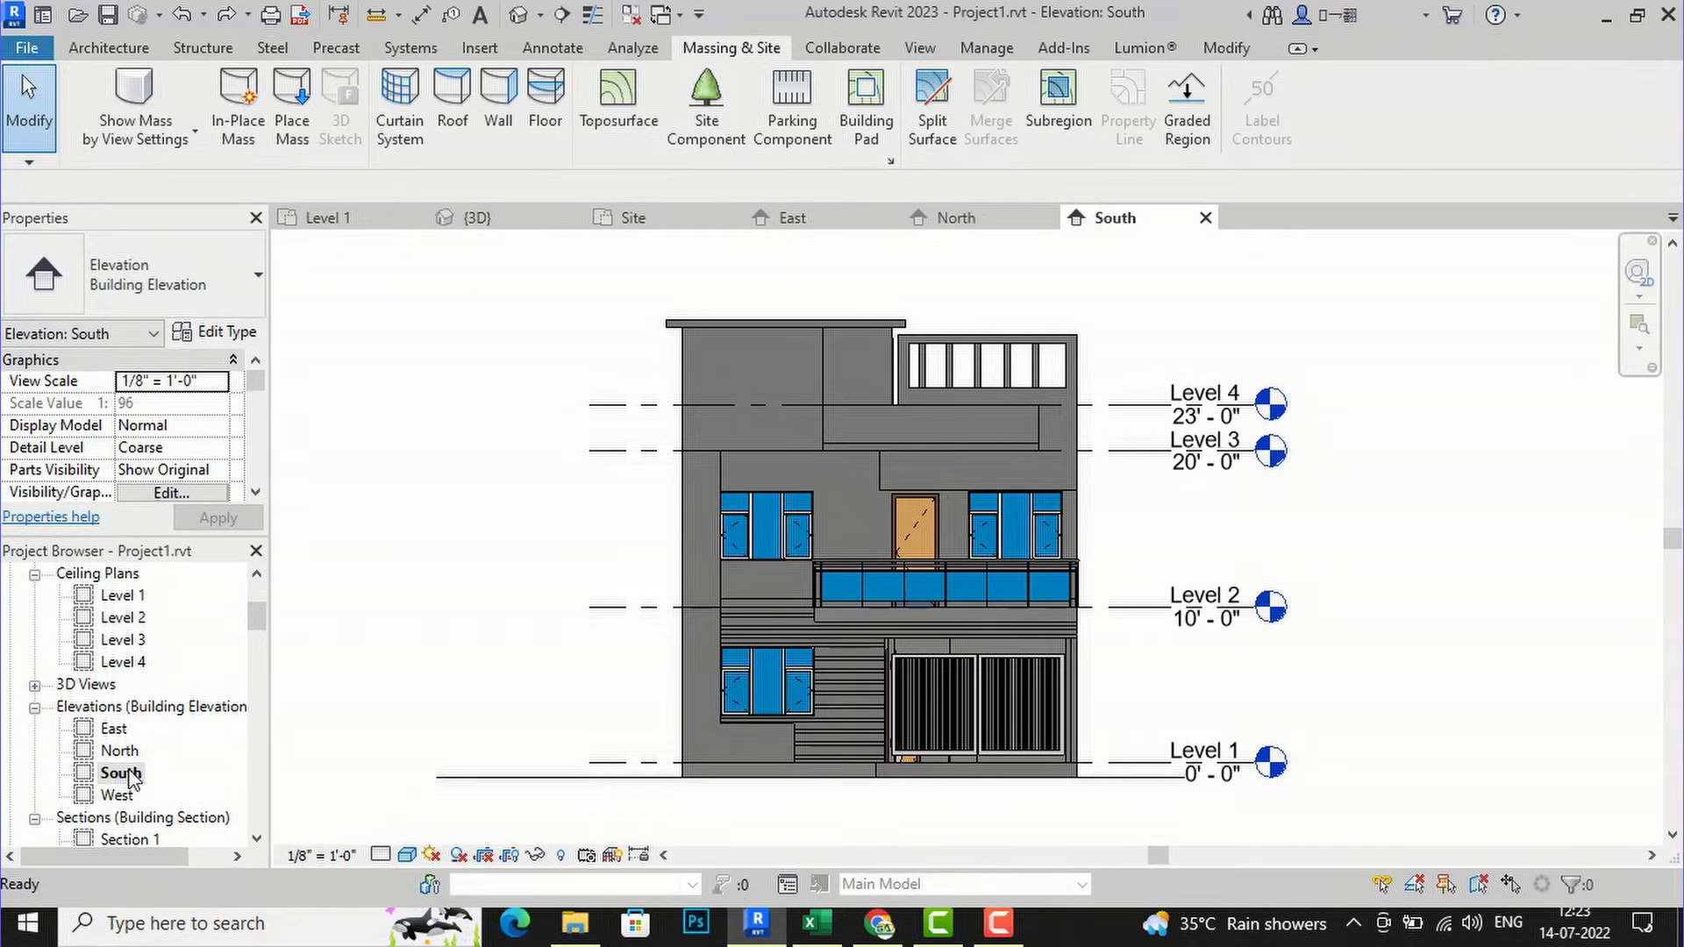
- Preview the elevation in the Hidden Line, Realistic and Consistent Colors visual styles
click(405, 856)
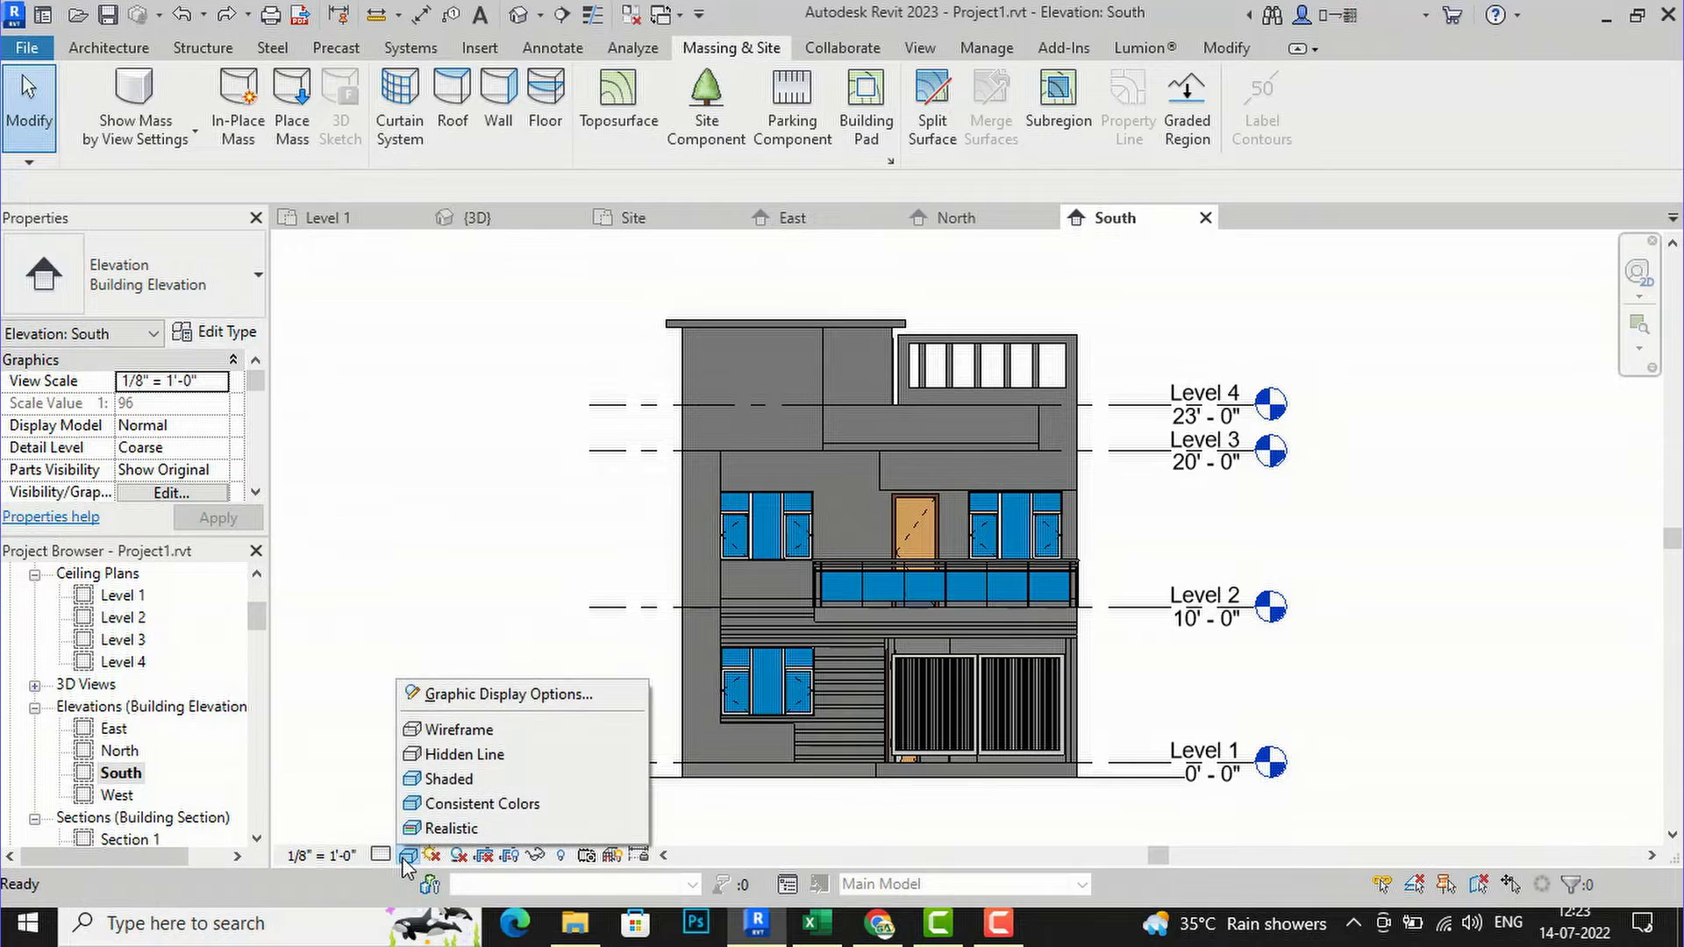
click(449, 756)
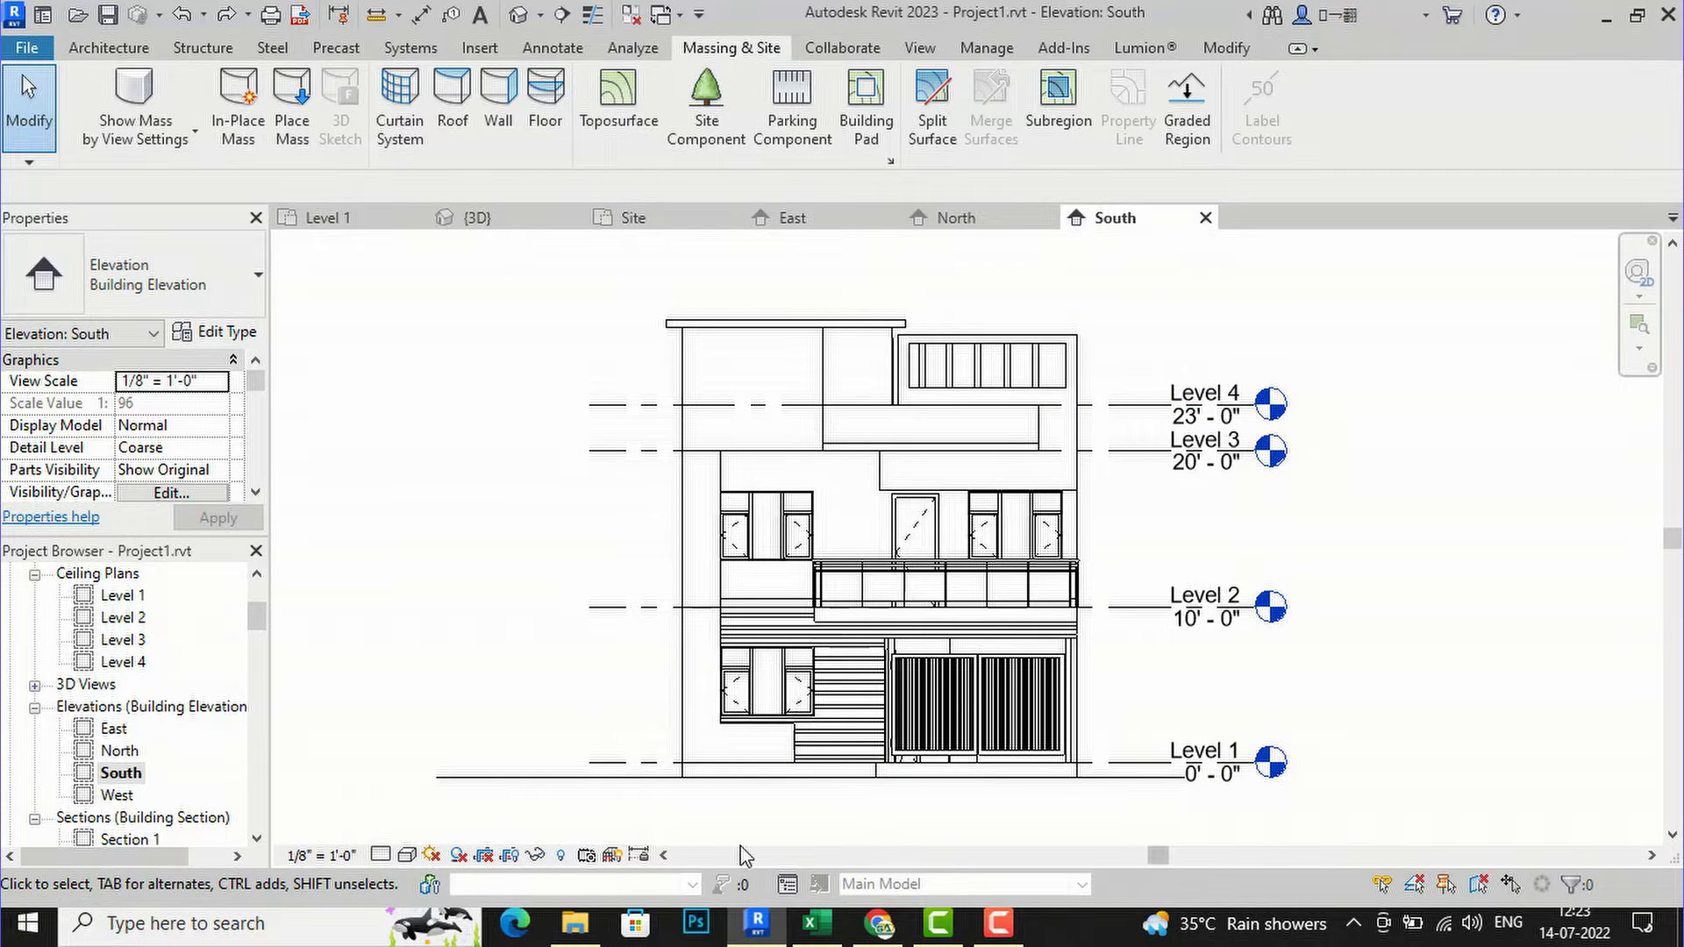
click(408, 856)
click(449, 828)
click(408, 856)
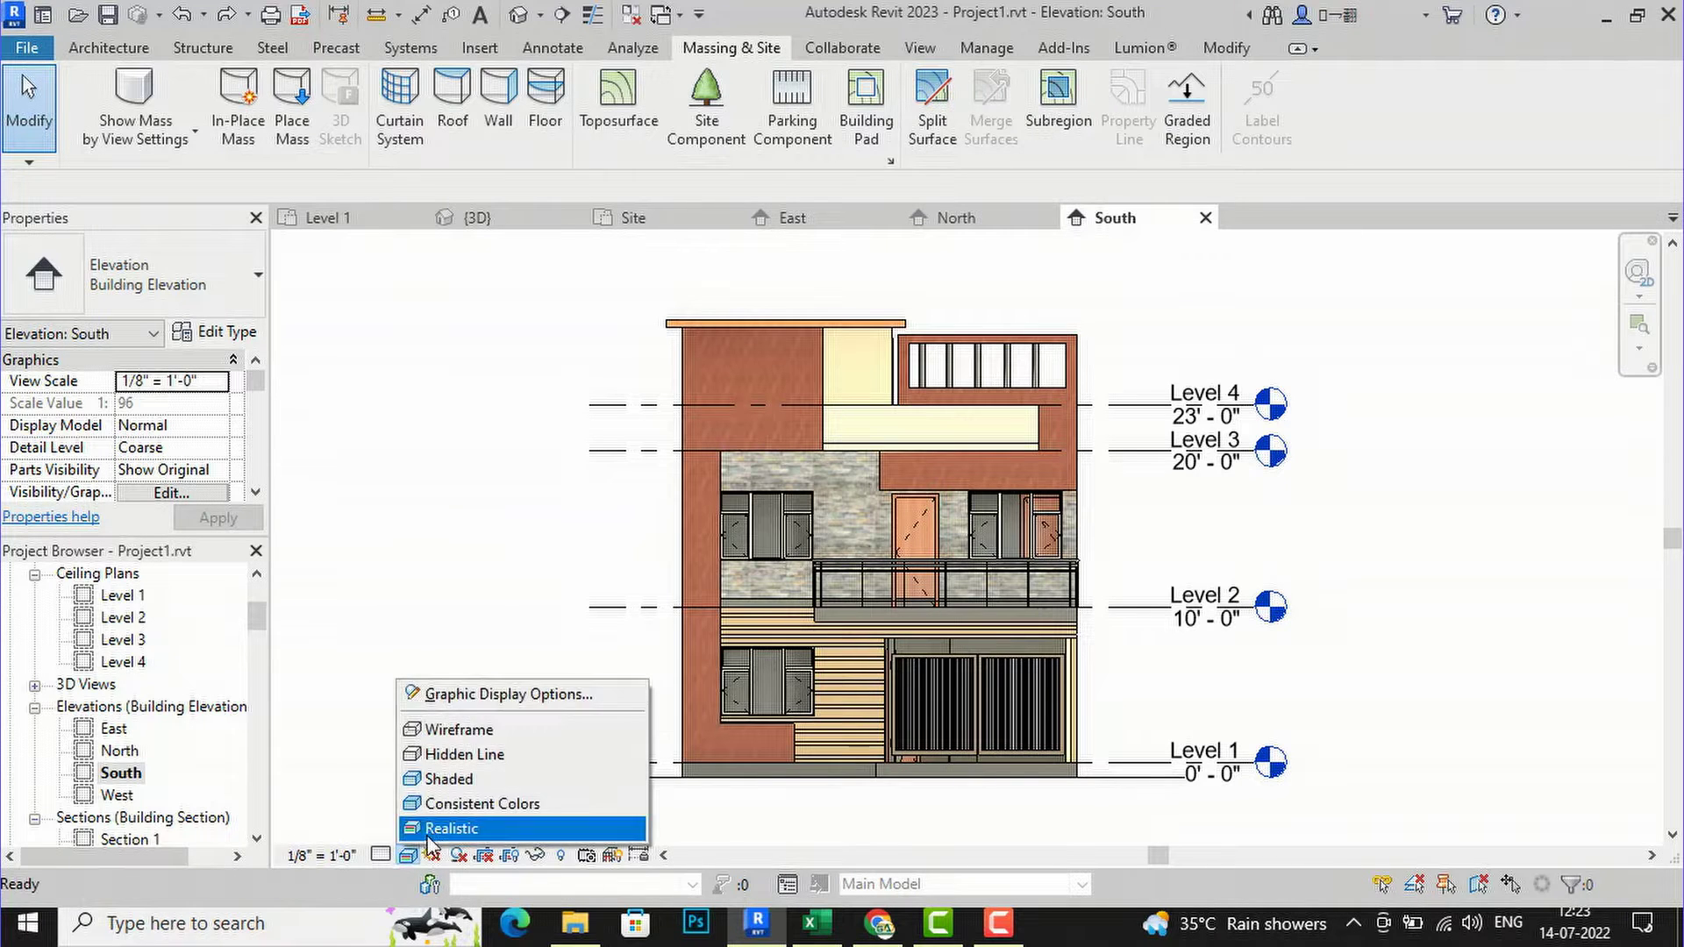
click(449, 805)
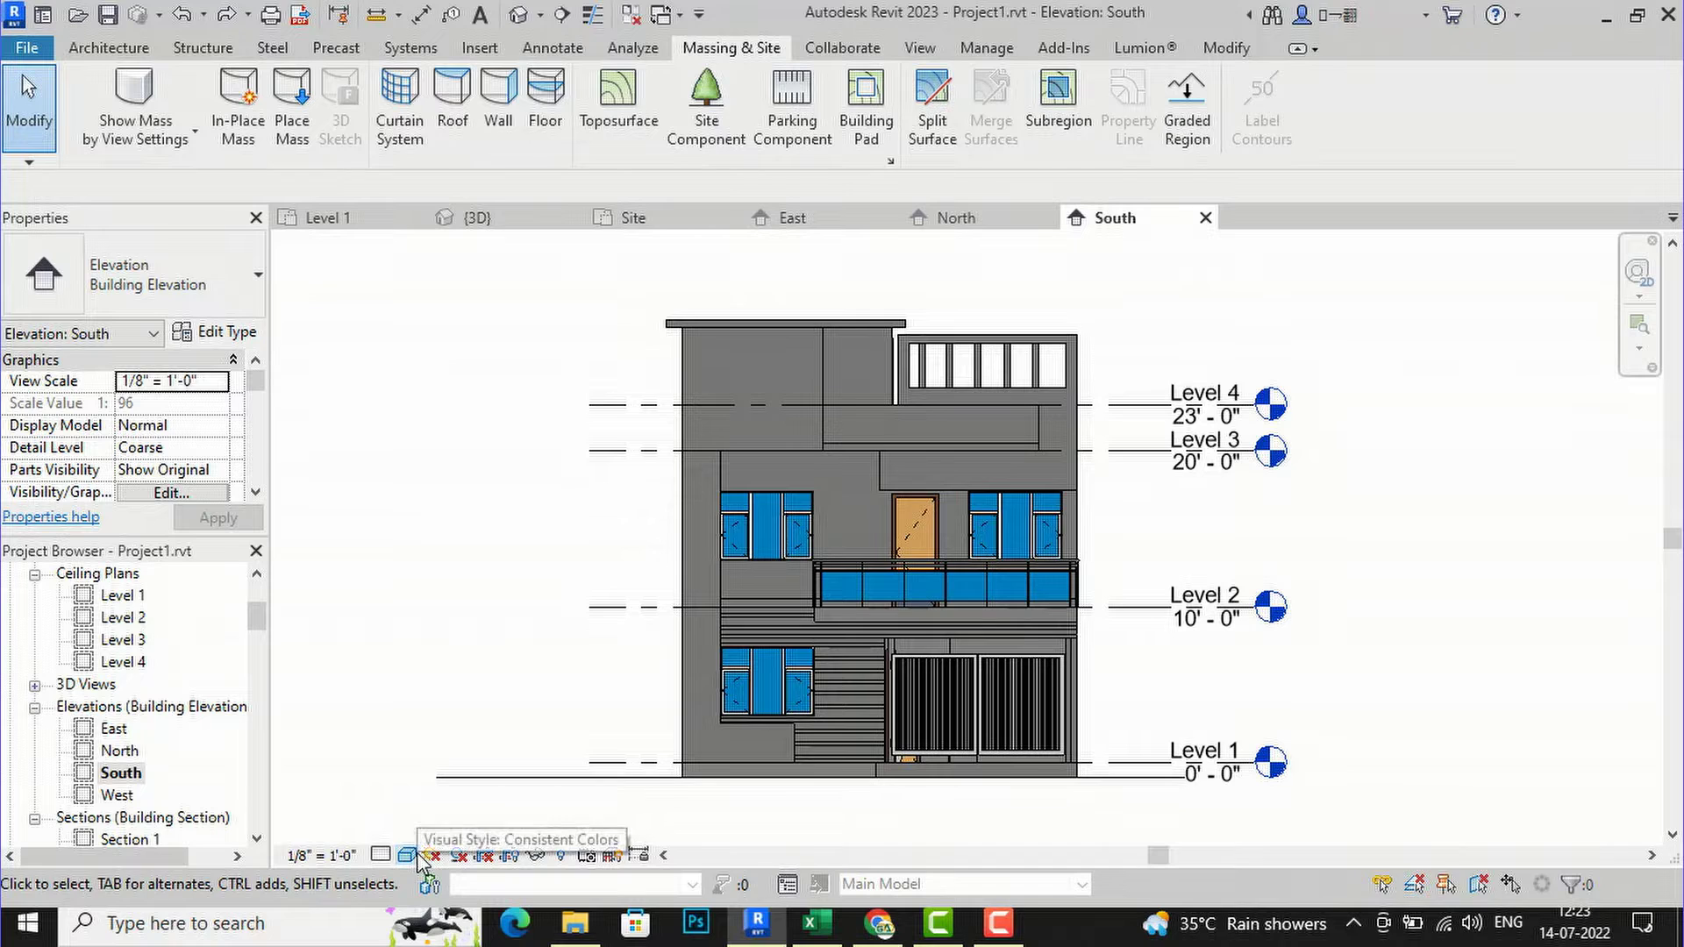
- Try the Shaded style, then return the elevation to Hidden Line
click(408, 855)
click(449, 779)
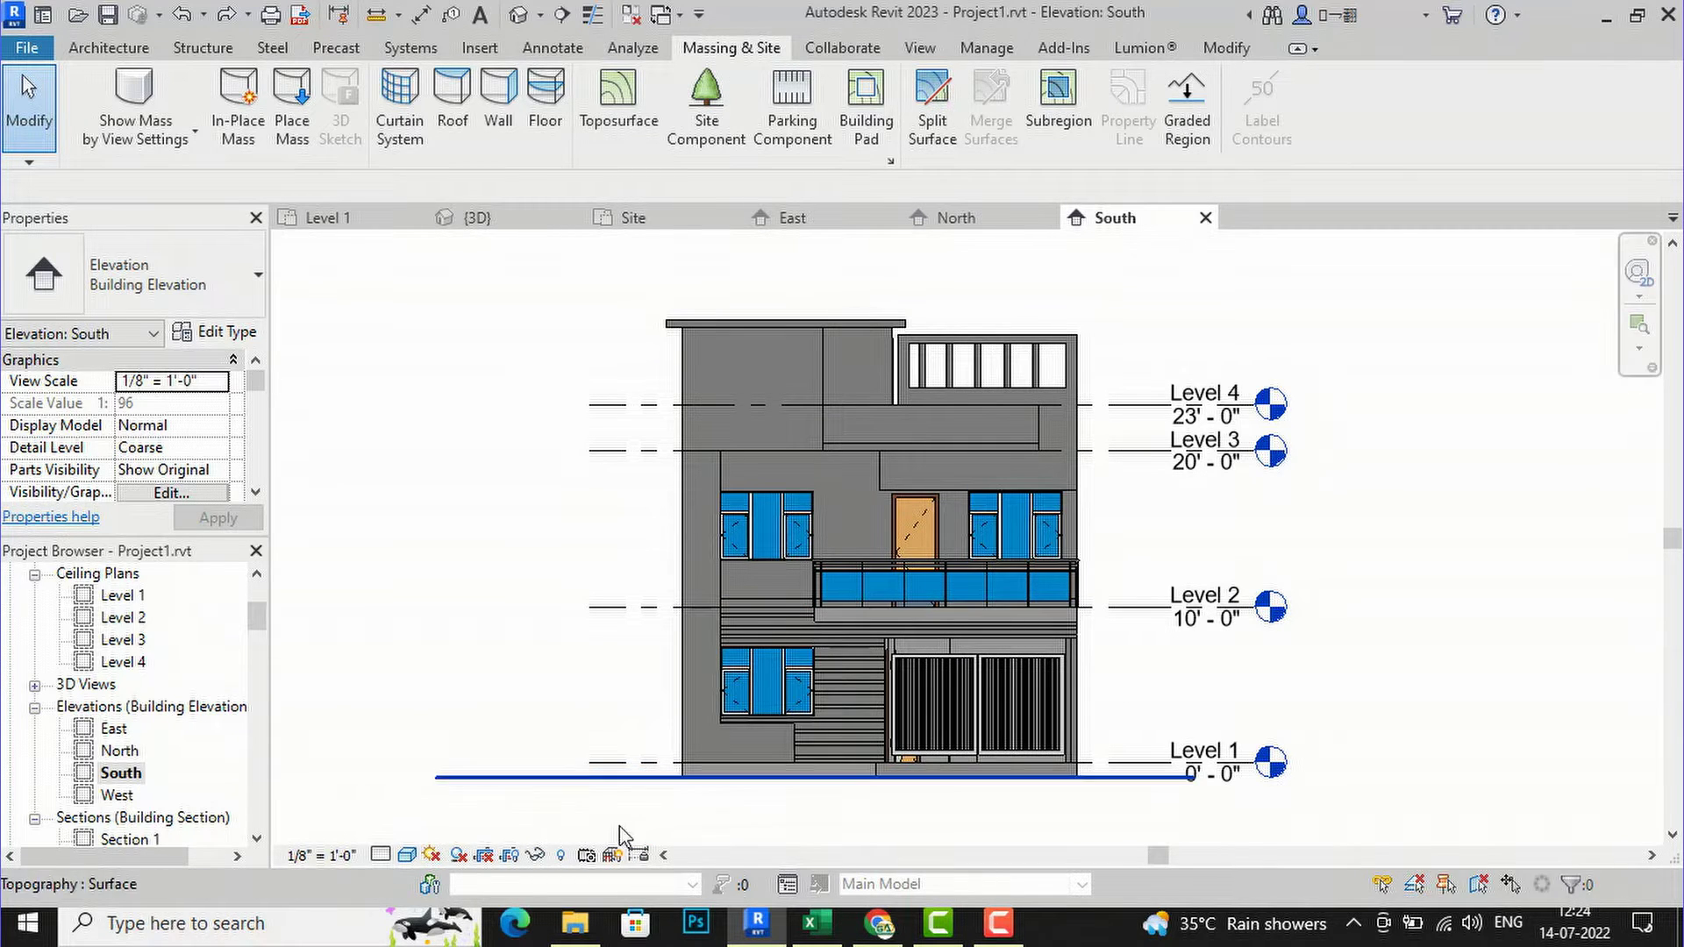
click(412, 856)
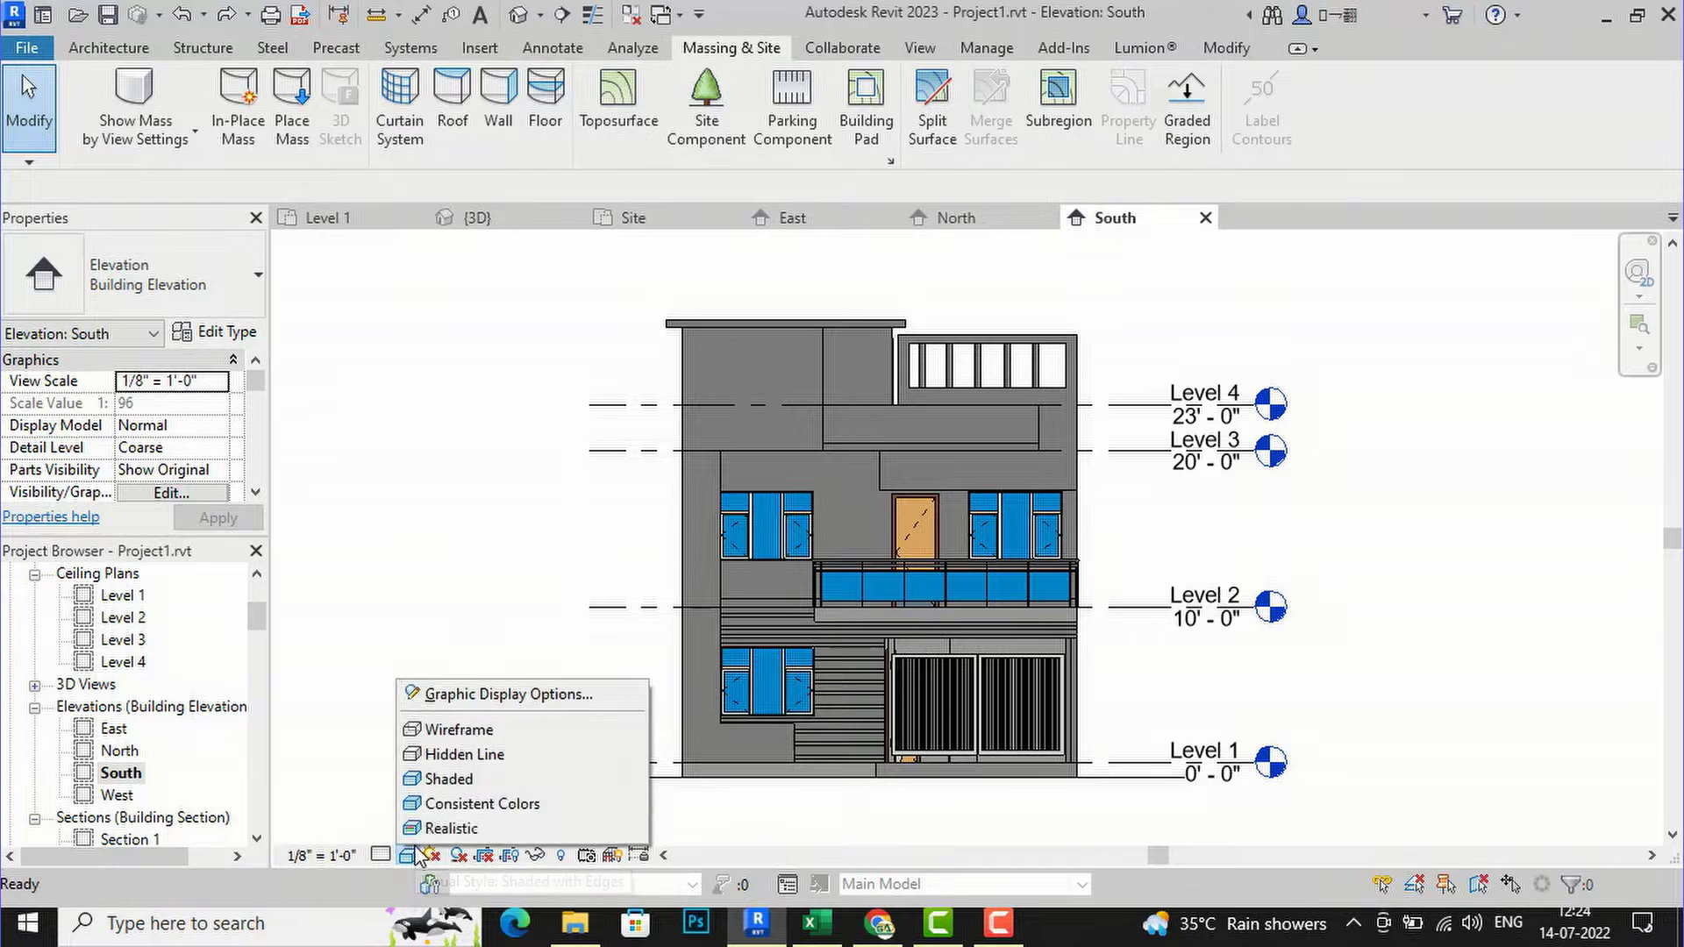
click(460, 754)
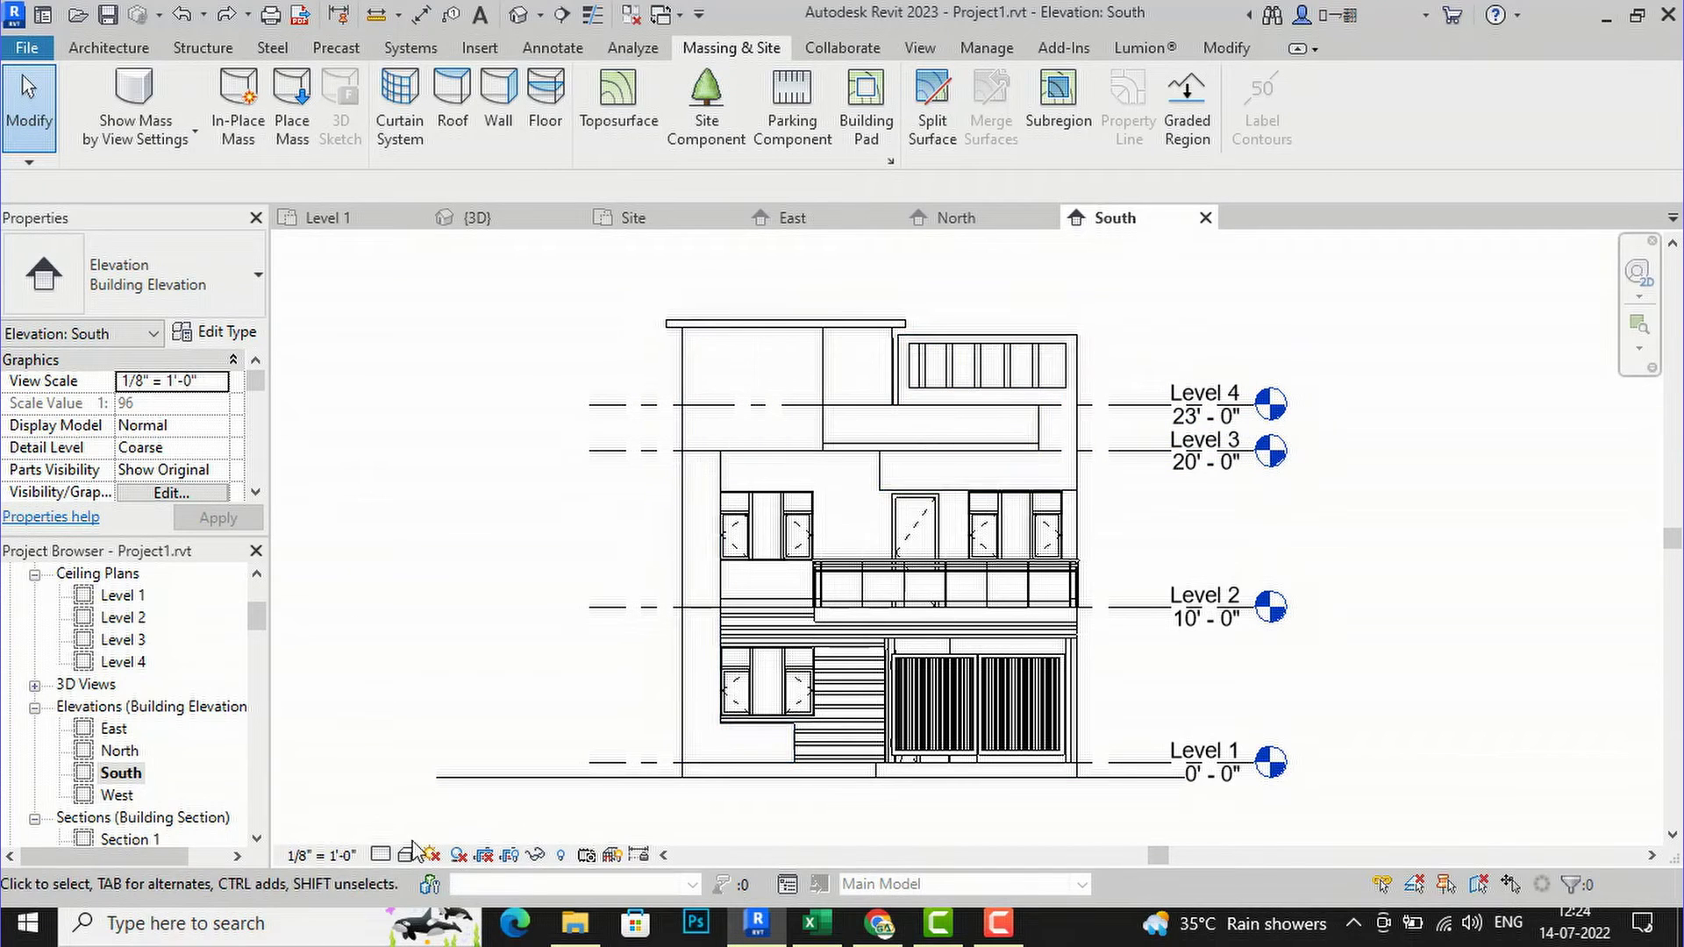
click(409, 856)
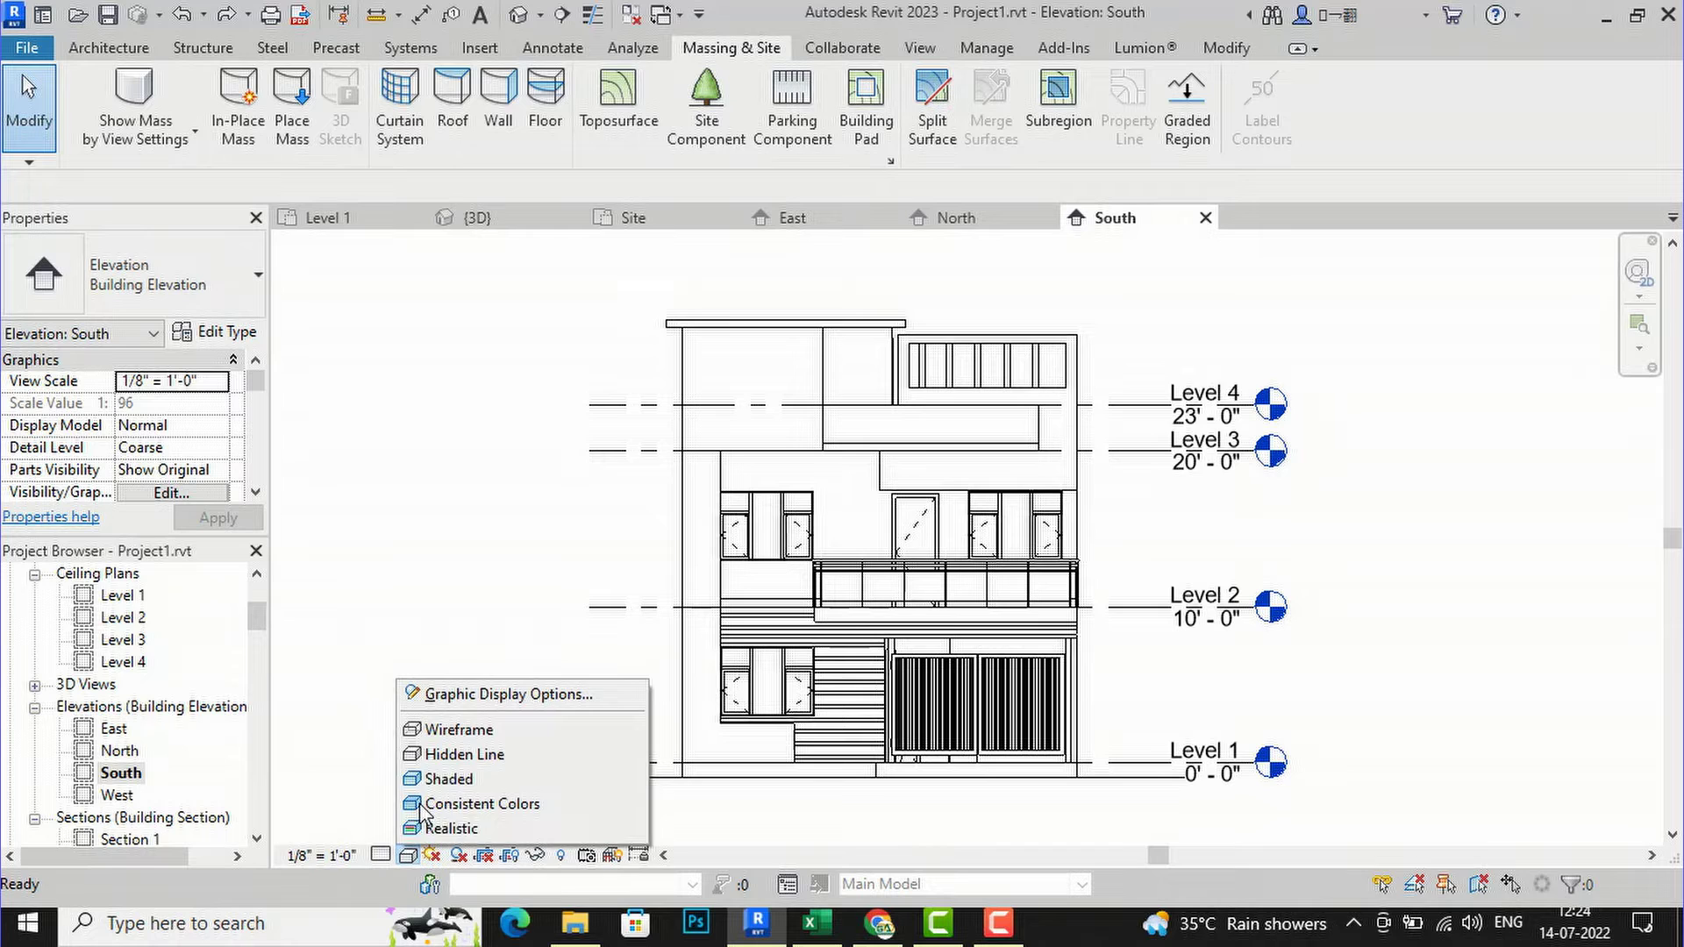
- Set Silhouettes to <Wide Lines> in Graphic Display Options and apply it to the elevation
click(475, 704)
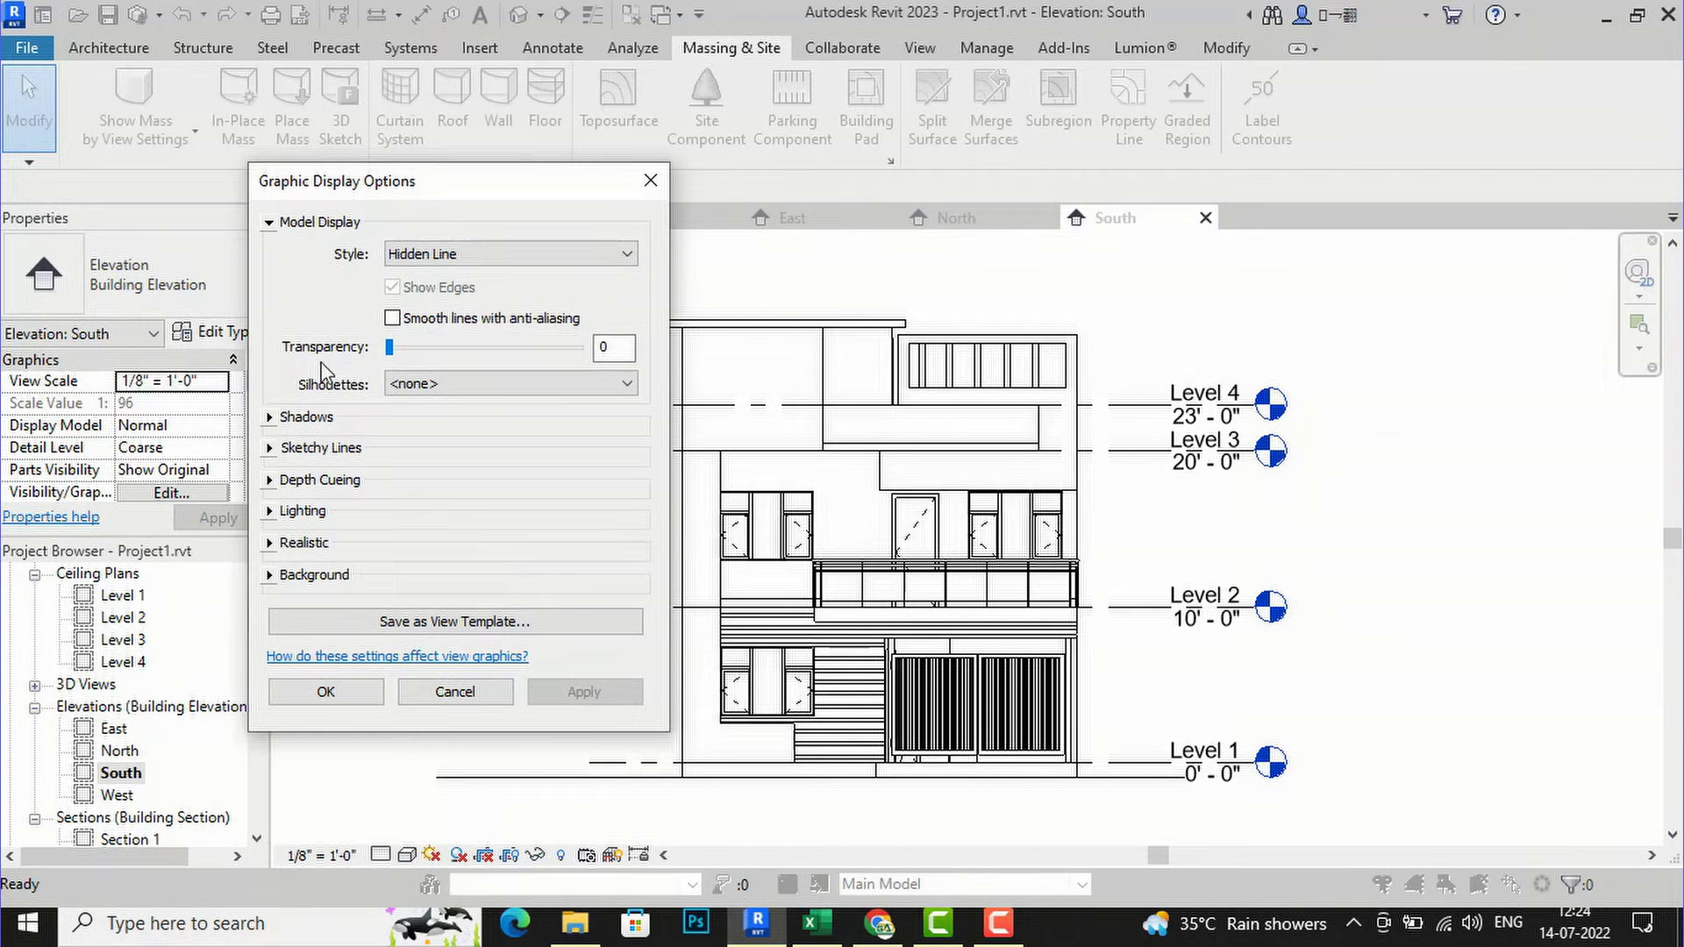
click(459, 386)
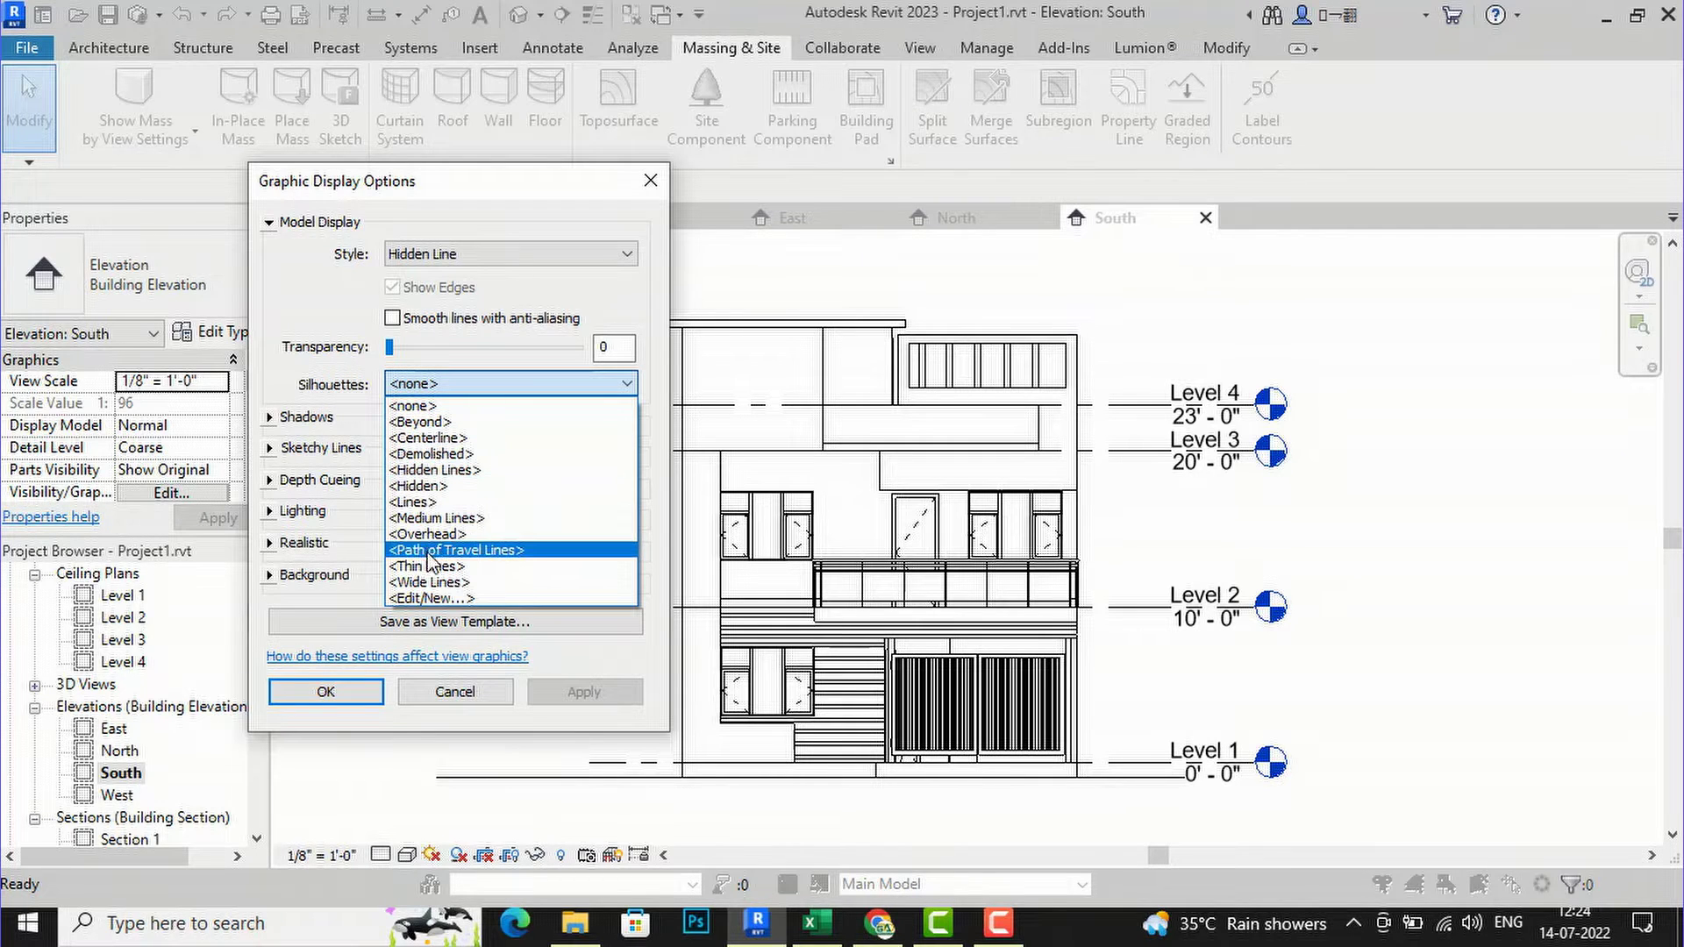
click(428, 584)
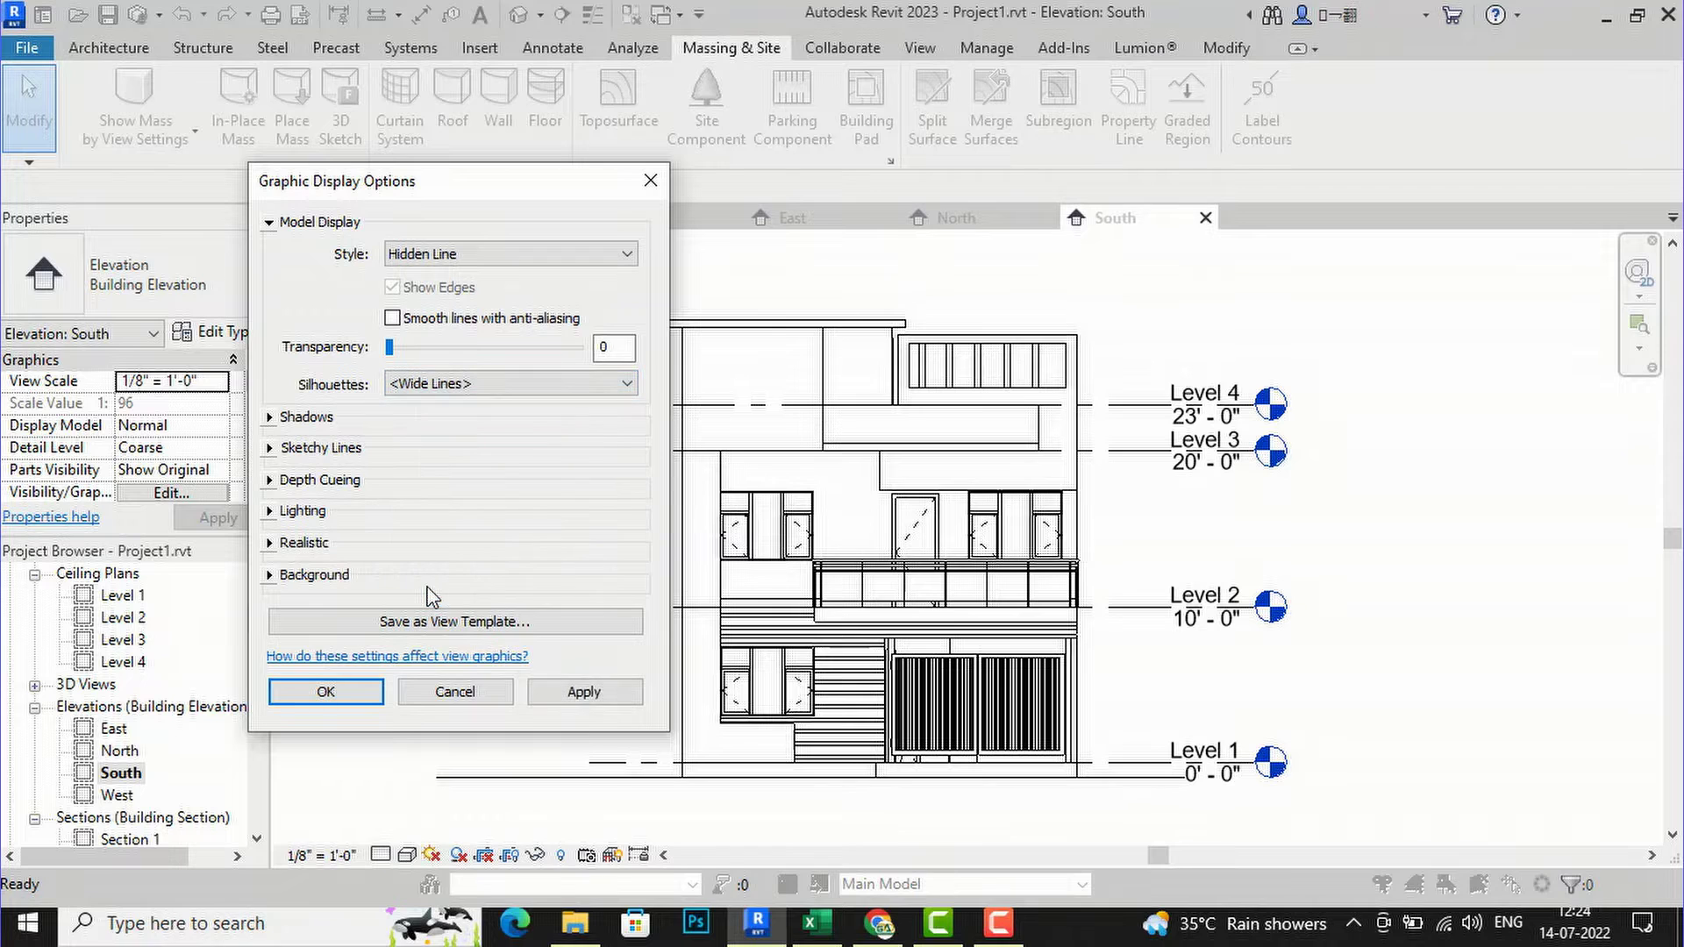
click(572, 693)
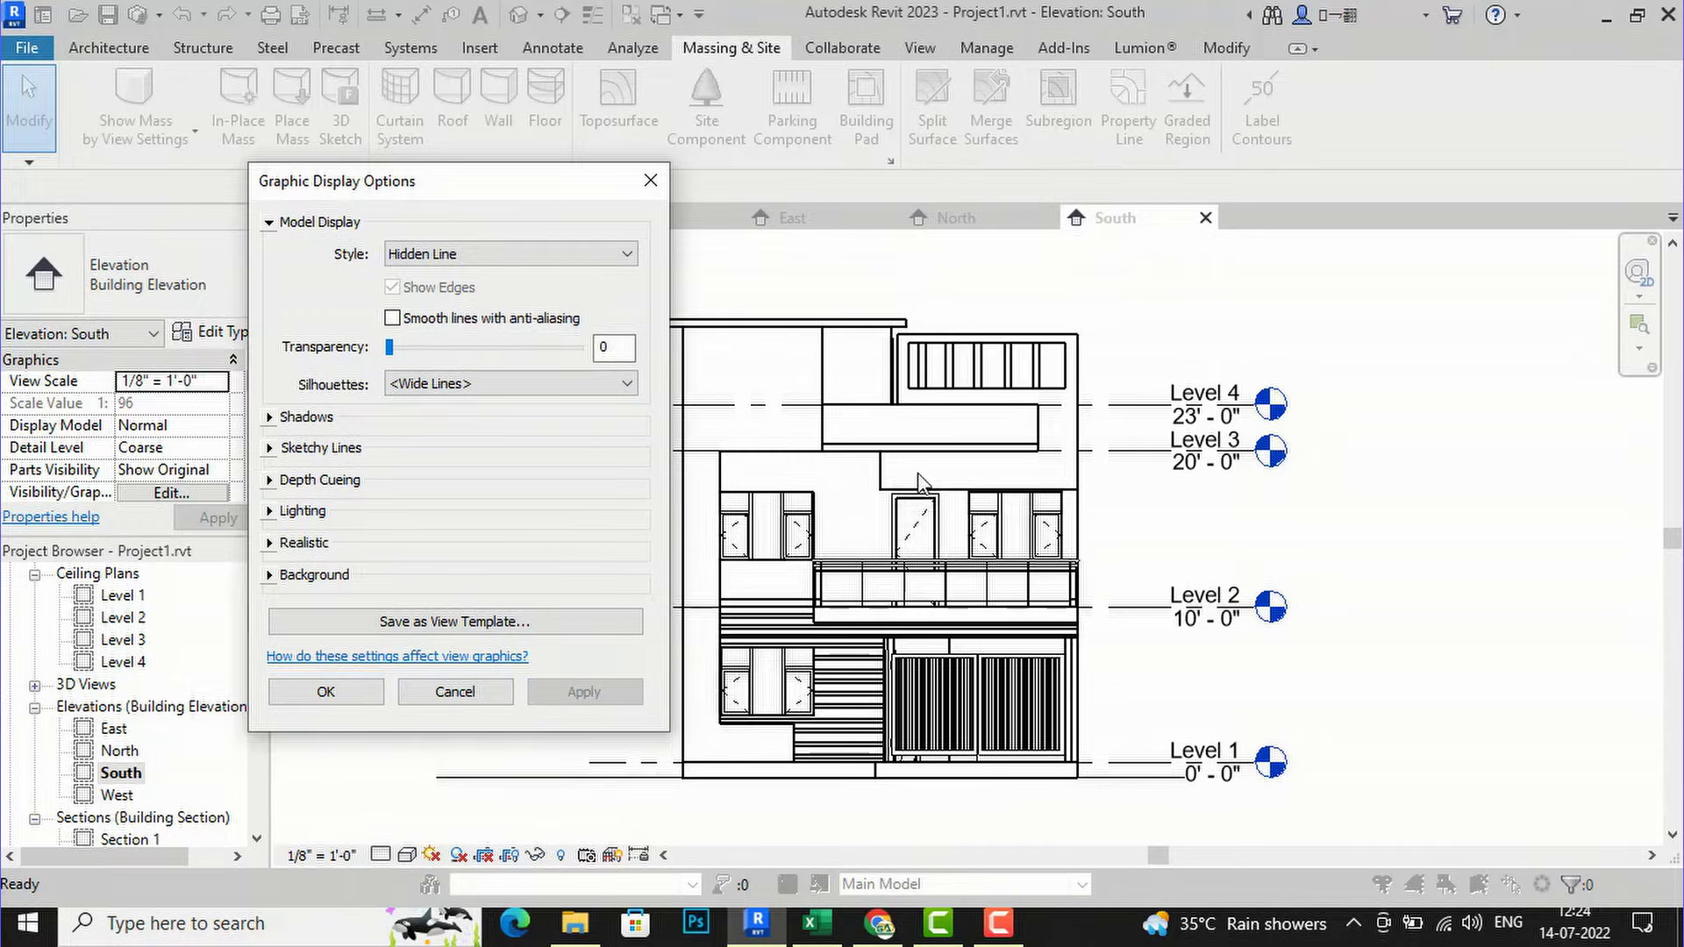
click(338, 695)
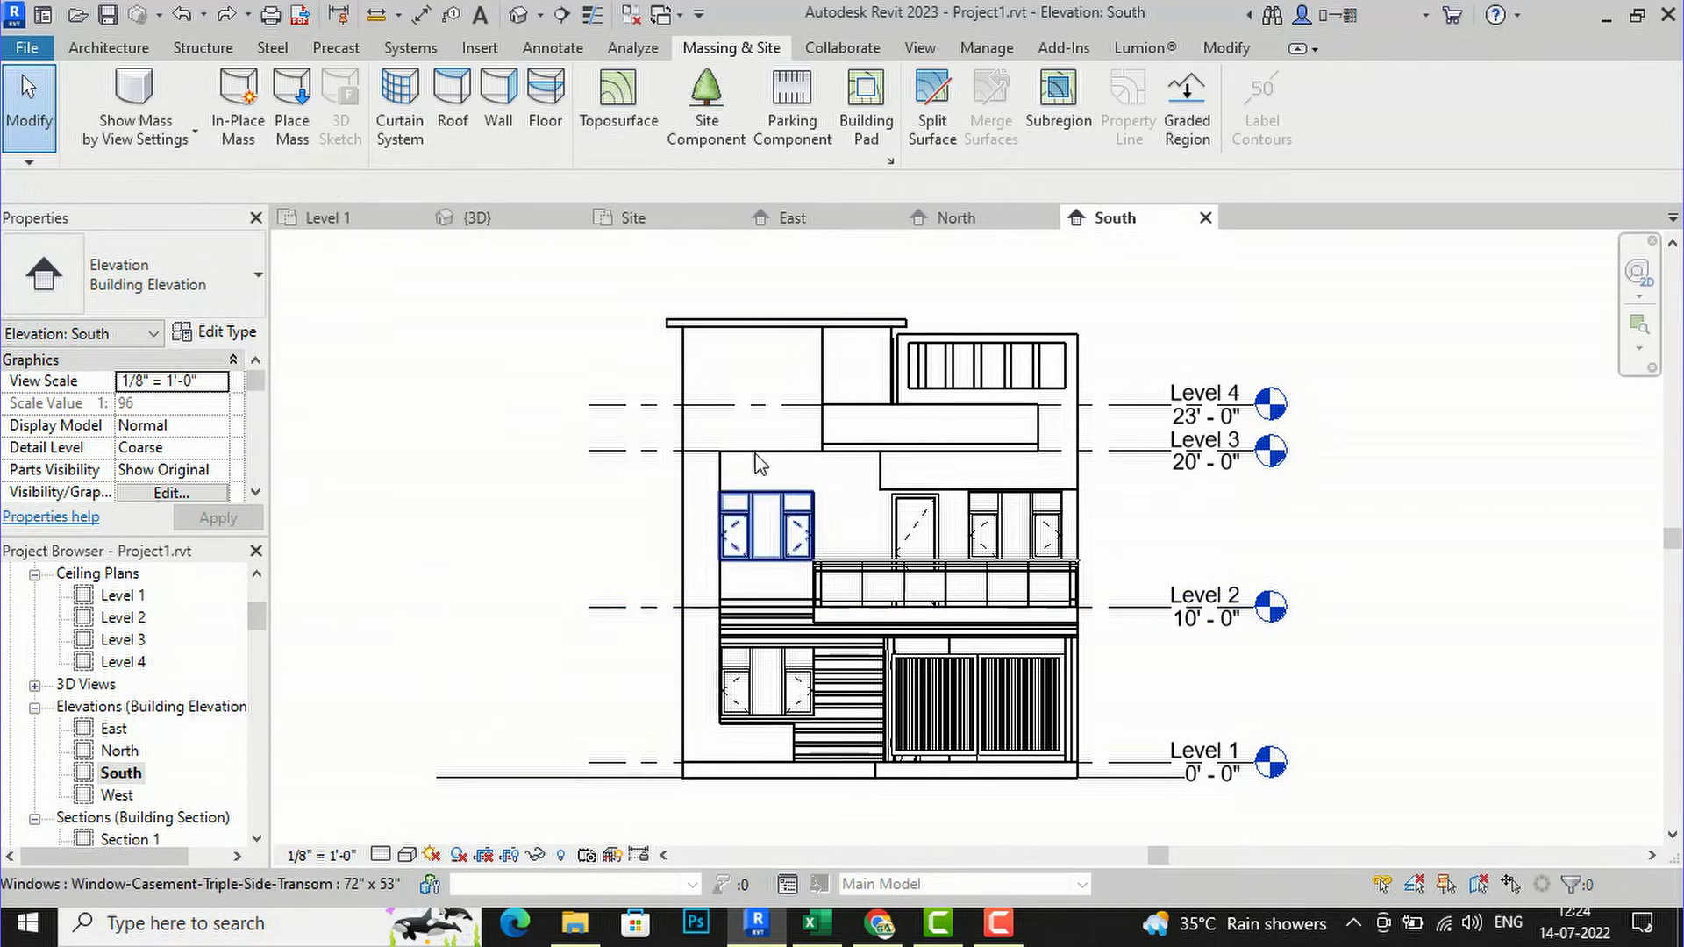
scroll(751, 449, up, 2)
scroll(719, 343, down, 1)
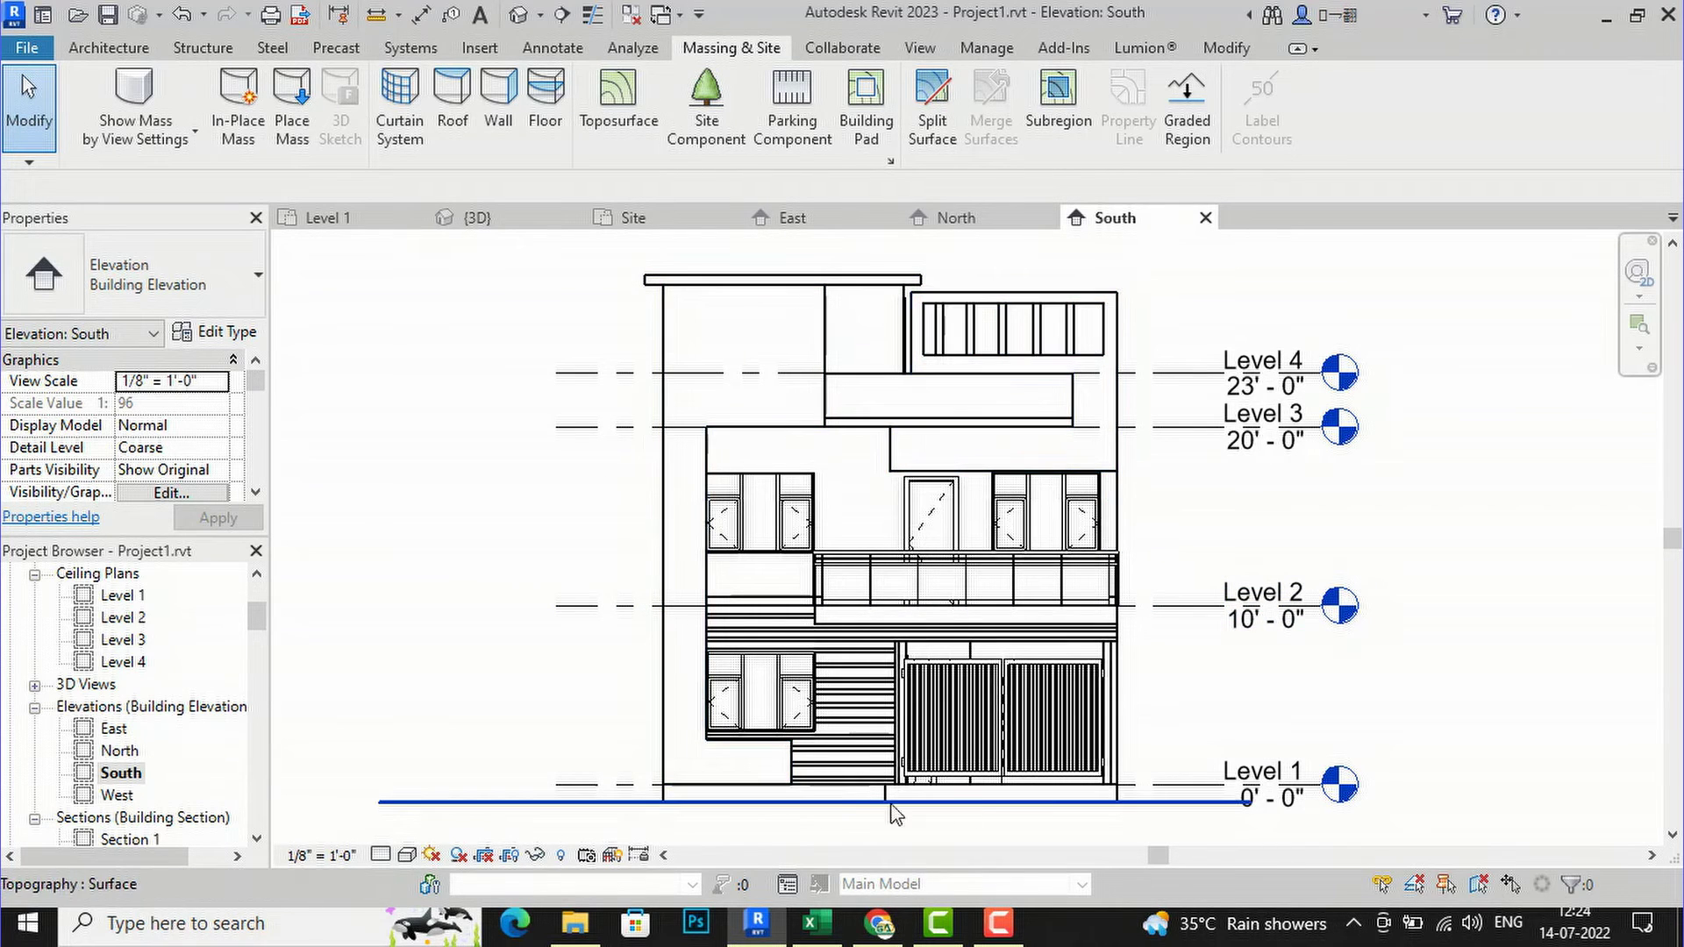
scroll(725, 431, down, 2)
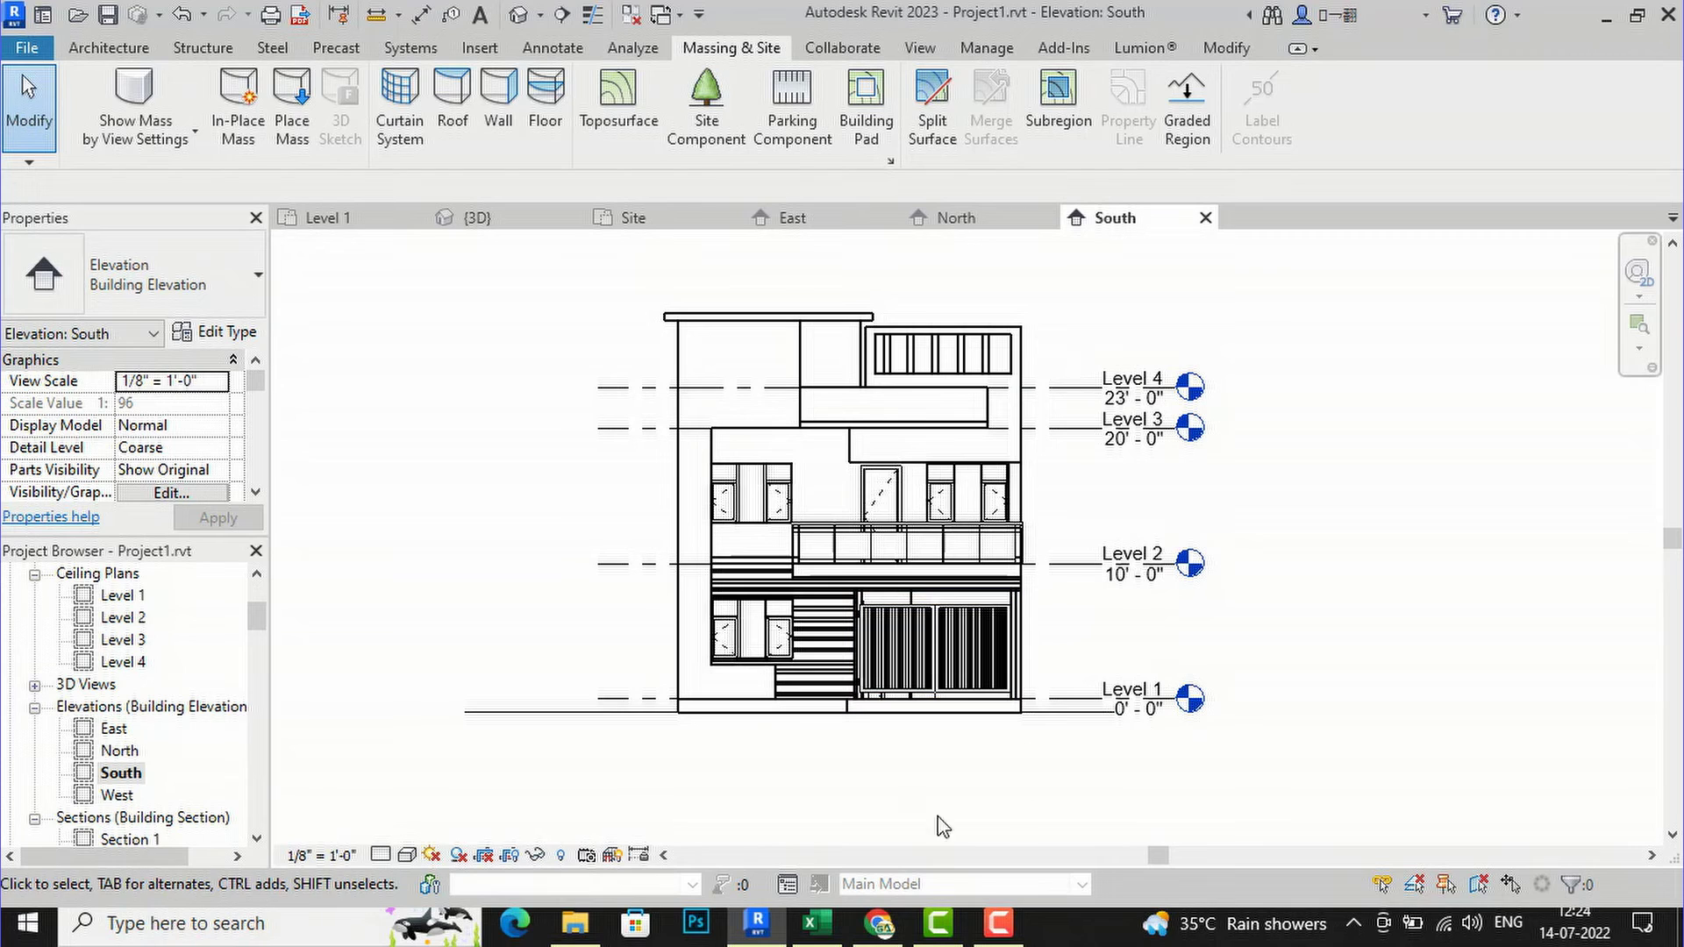
- Turn on Cast Shadows in the elevation's Graphic Display Options and apply them
click(407, 855)
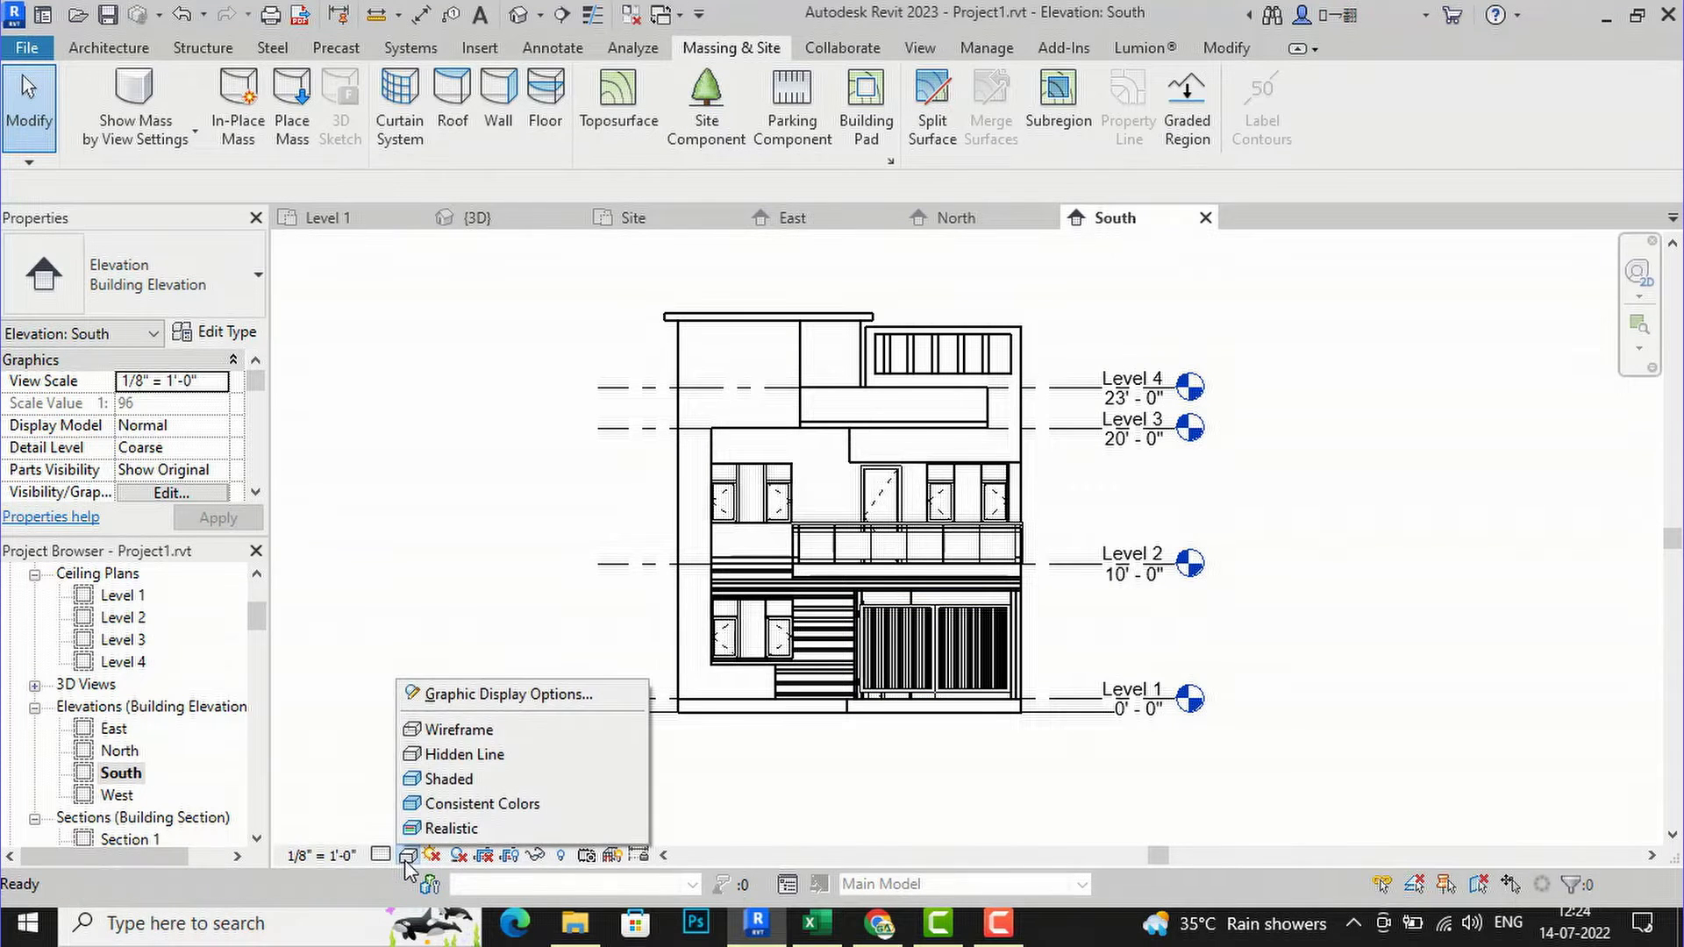
click(463, 695)
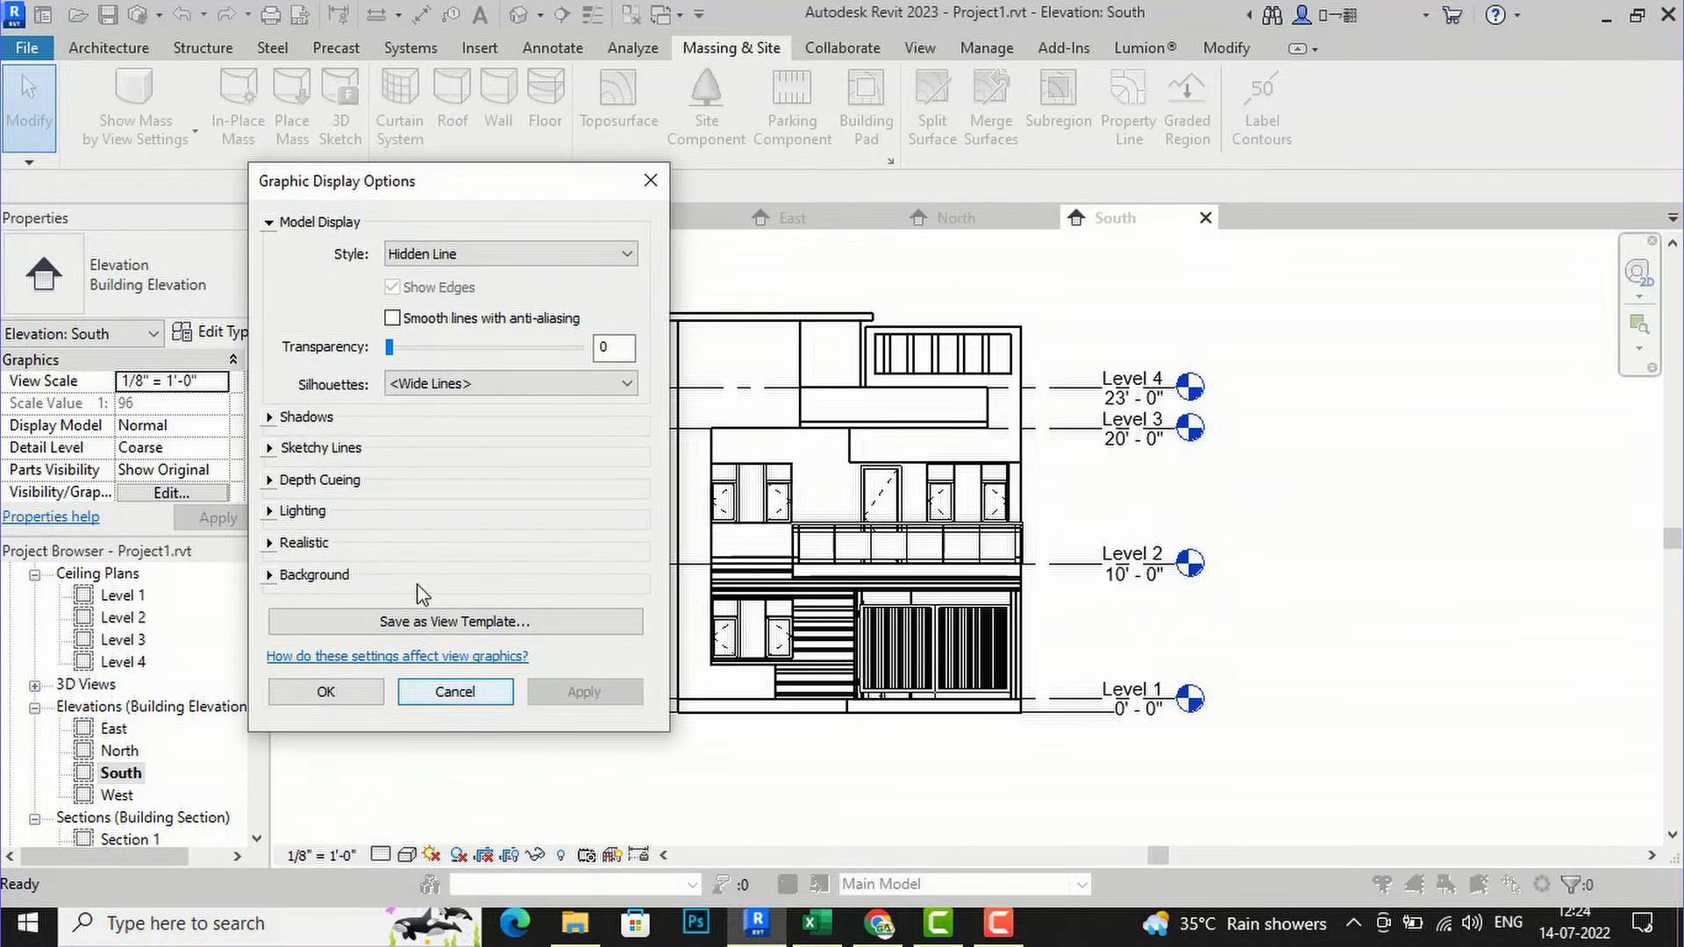
click(272, 418)
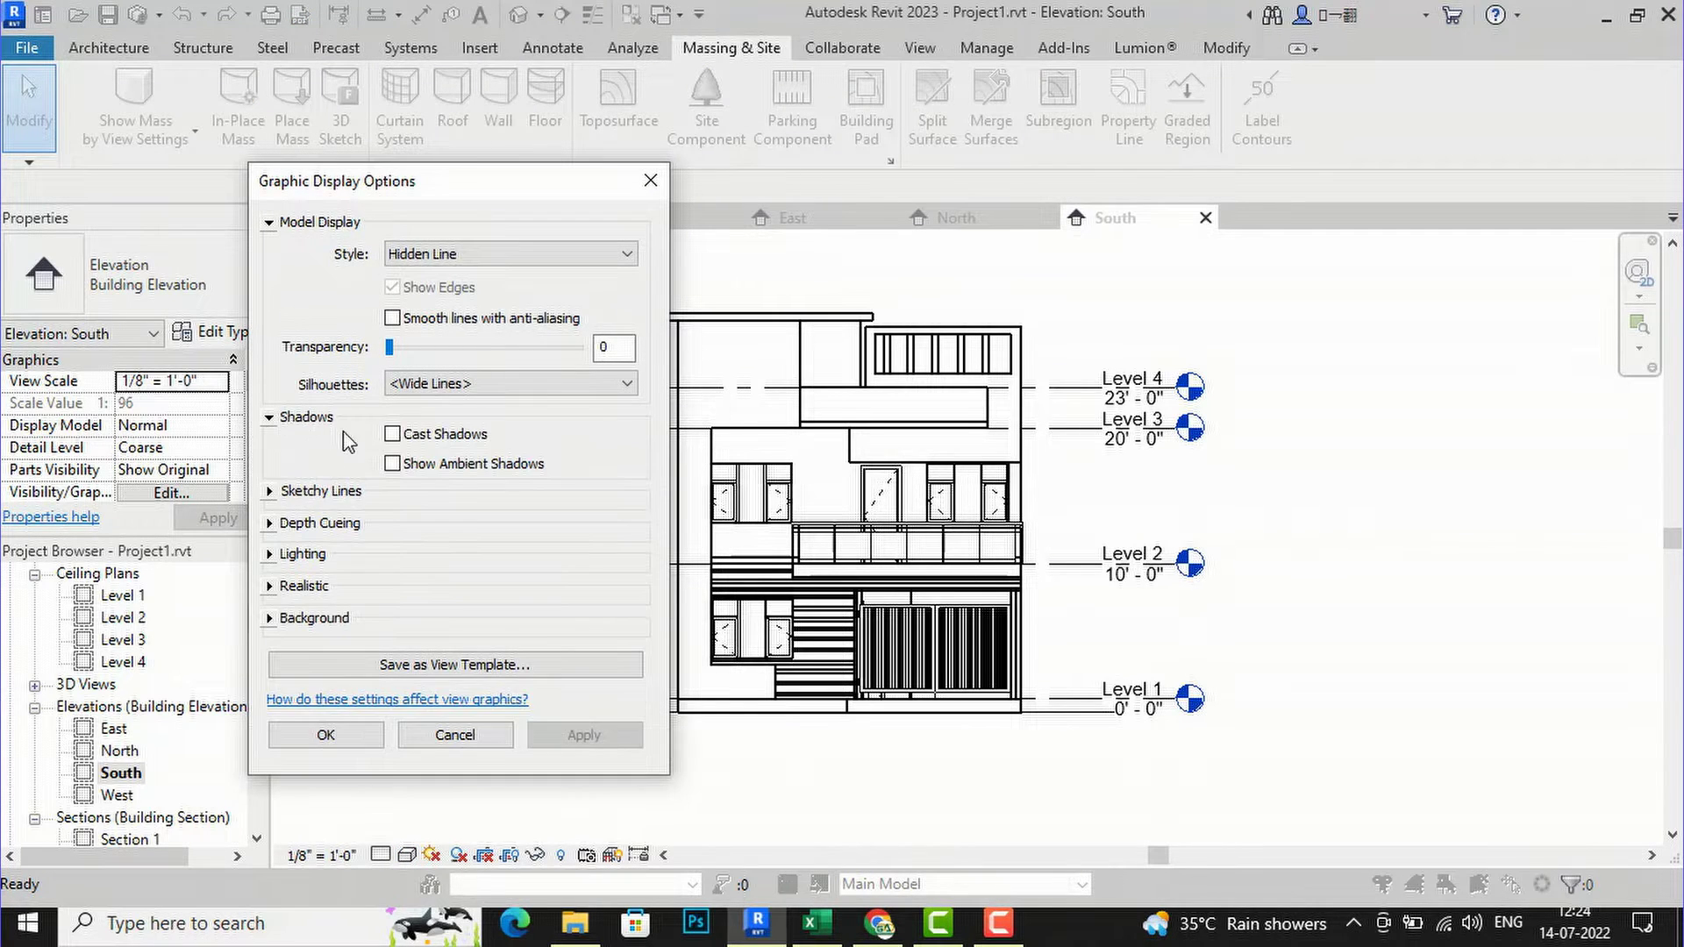
click(396, 438)
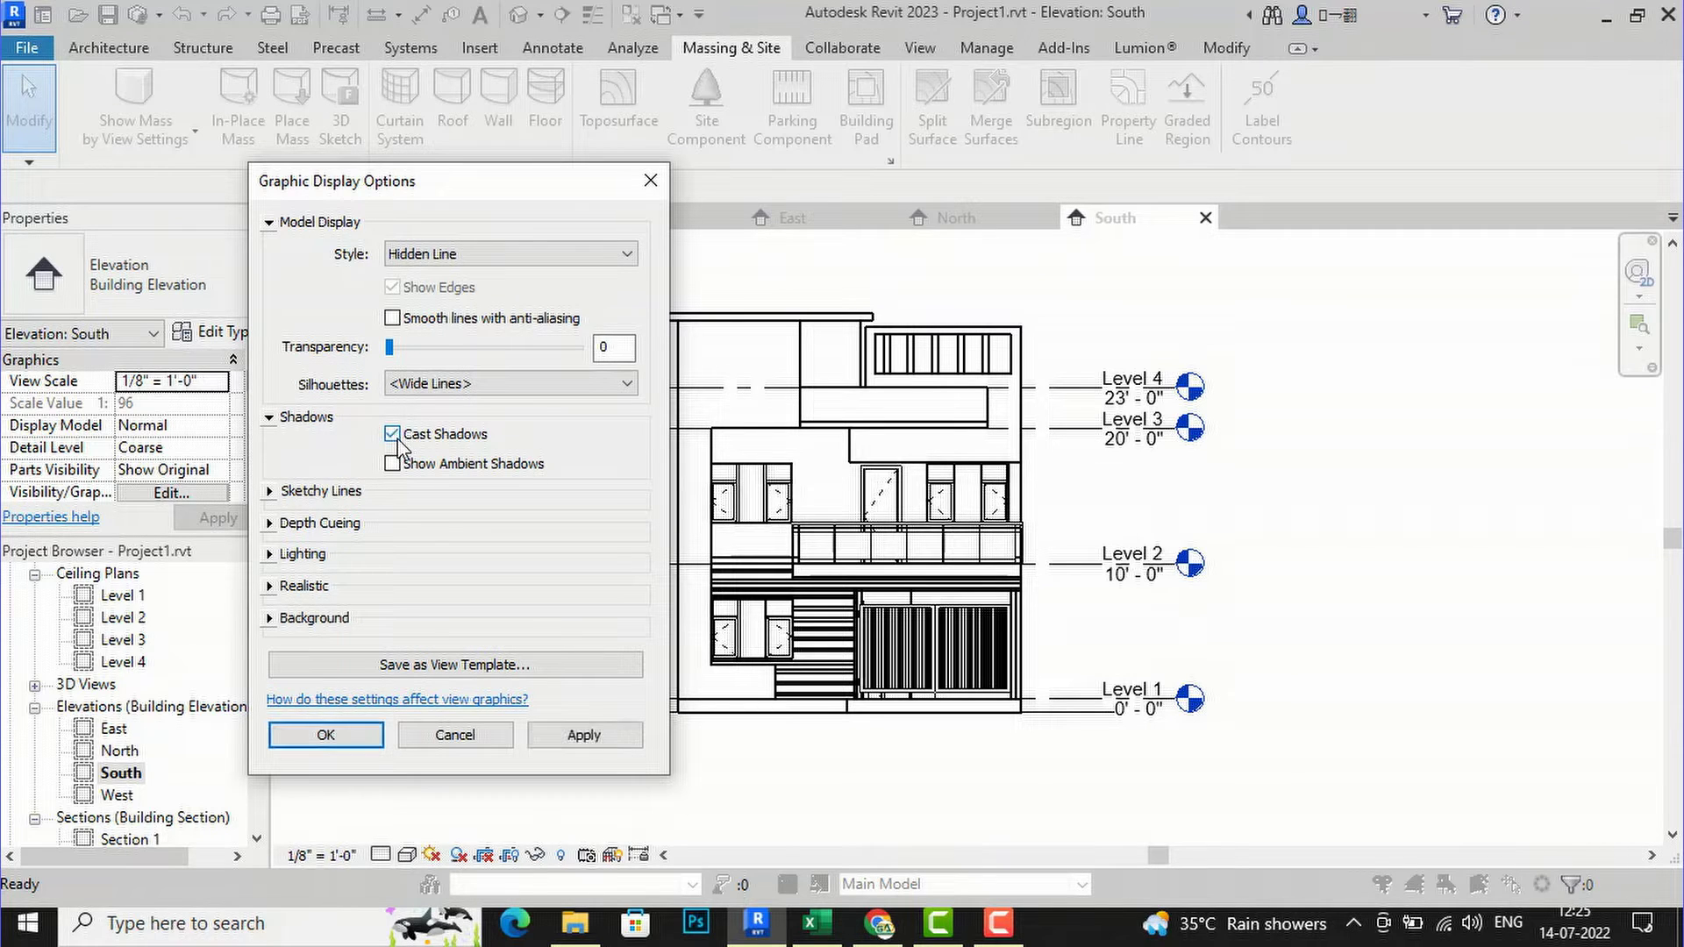
click(584, 736)
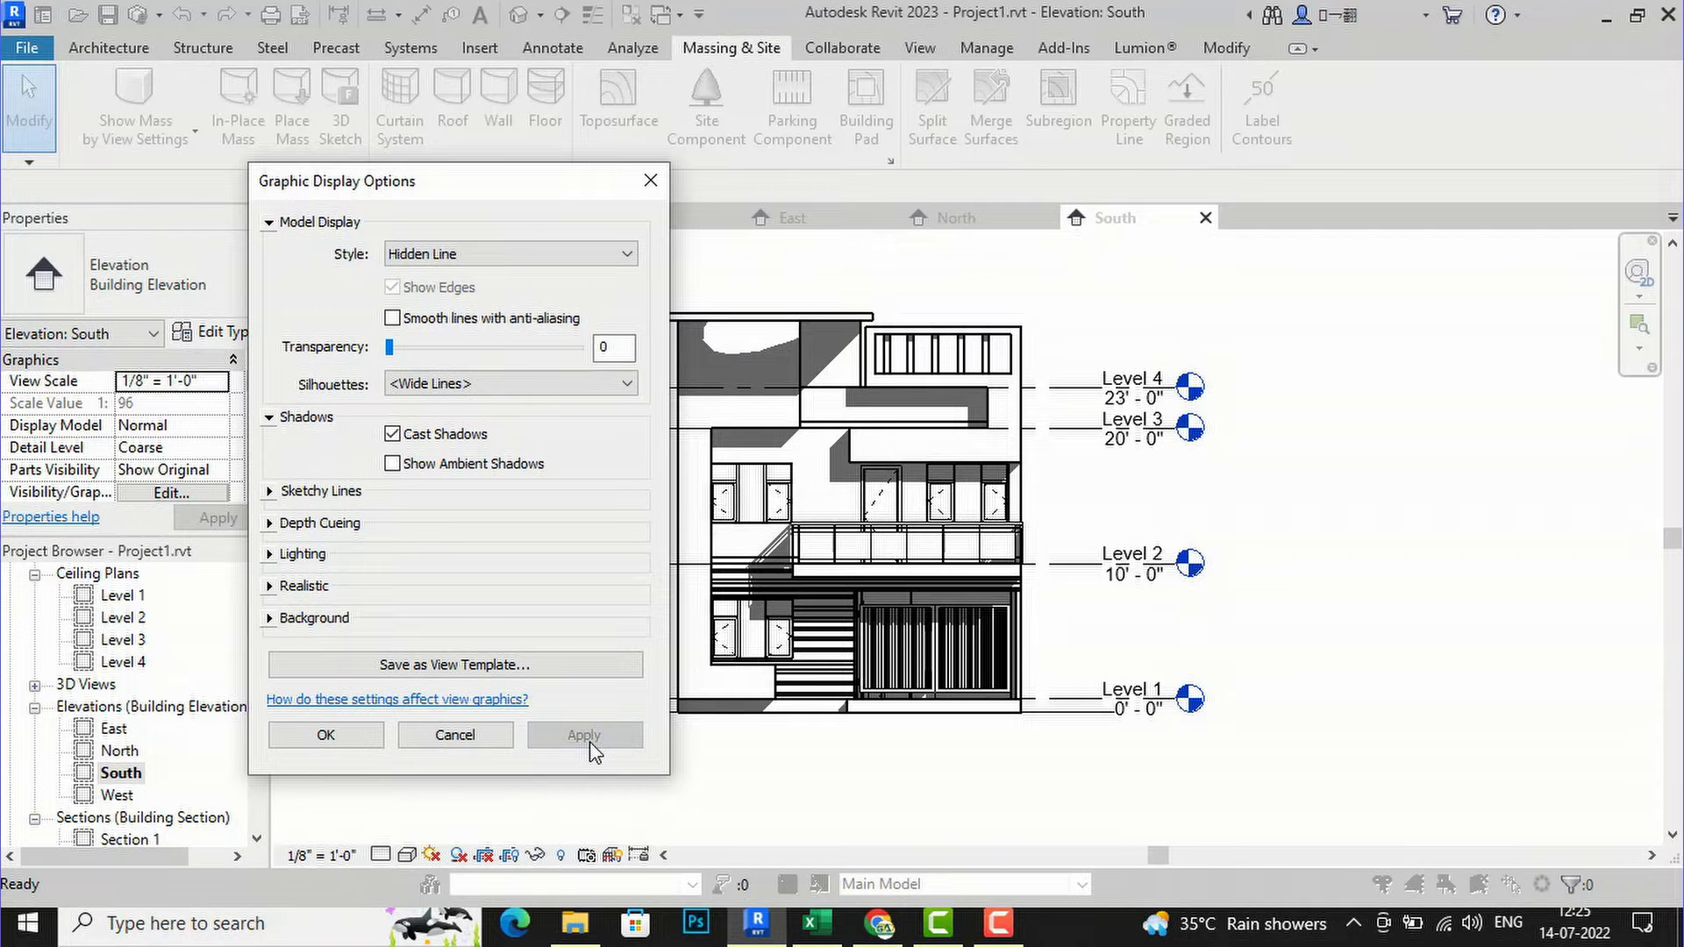
click(340, 741)
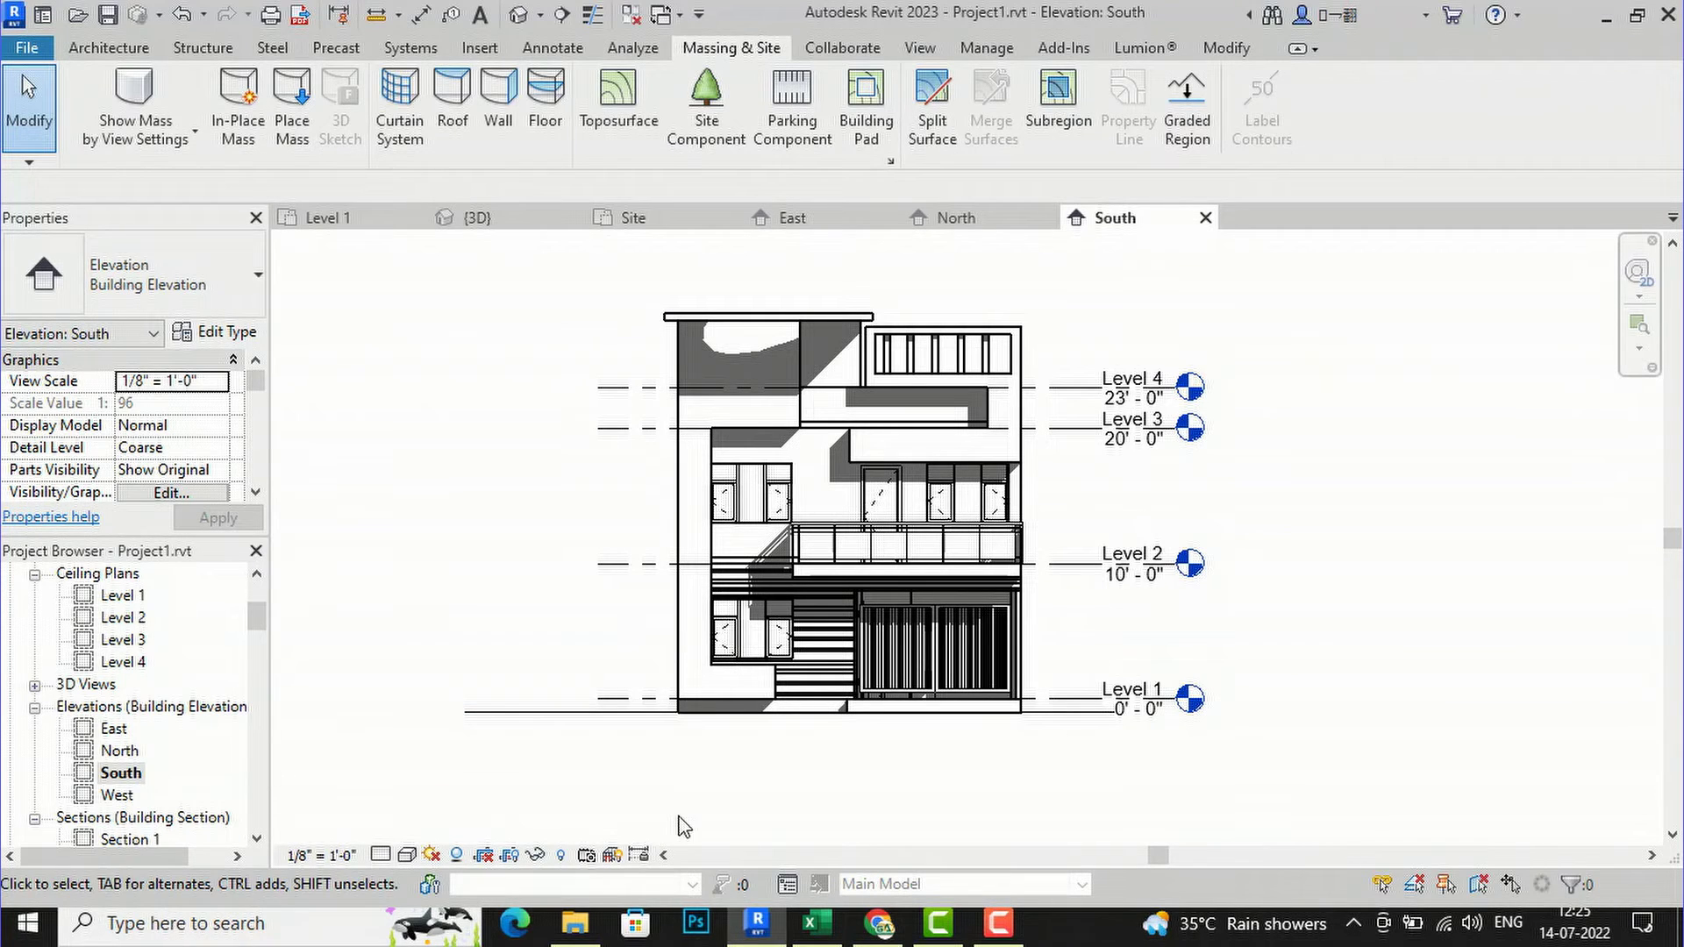
scroll(1061, 507, up, 3)
scroll(949, 451, down, 1)
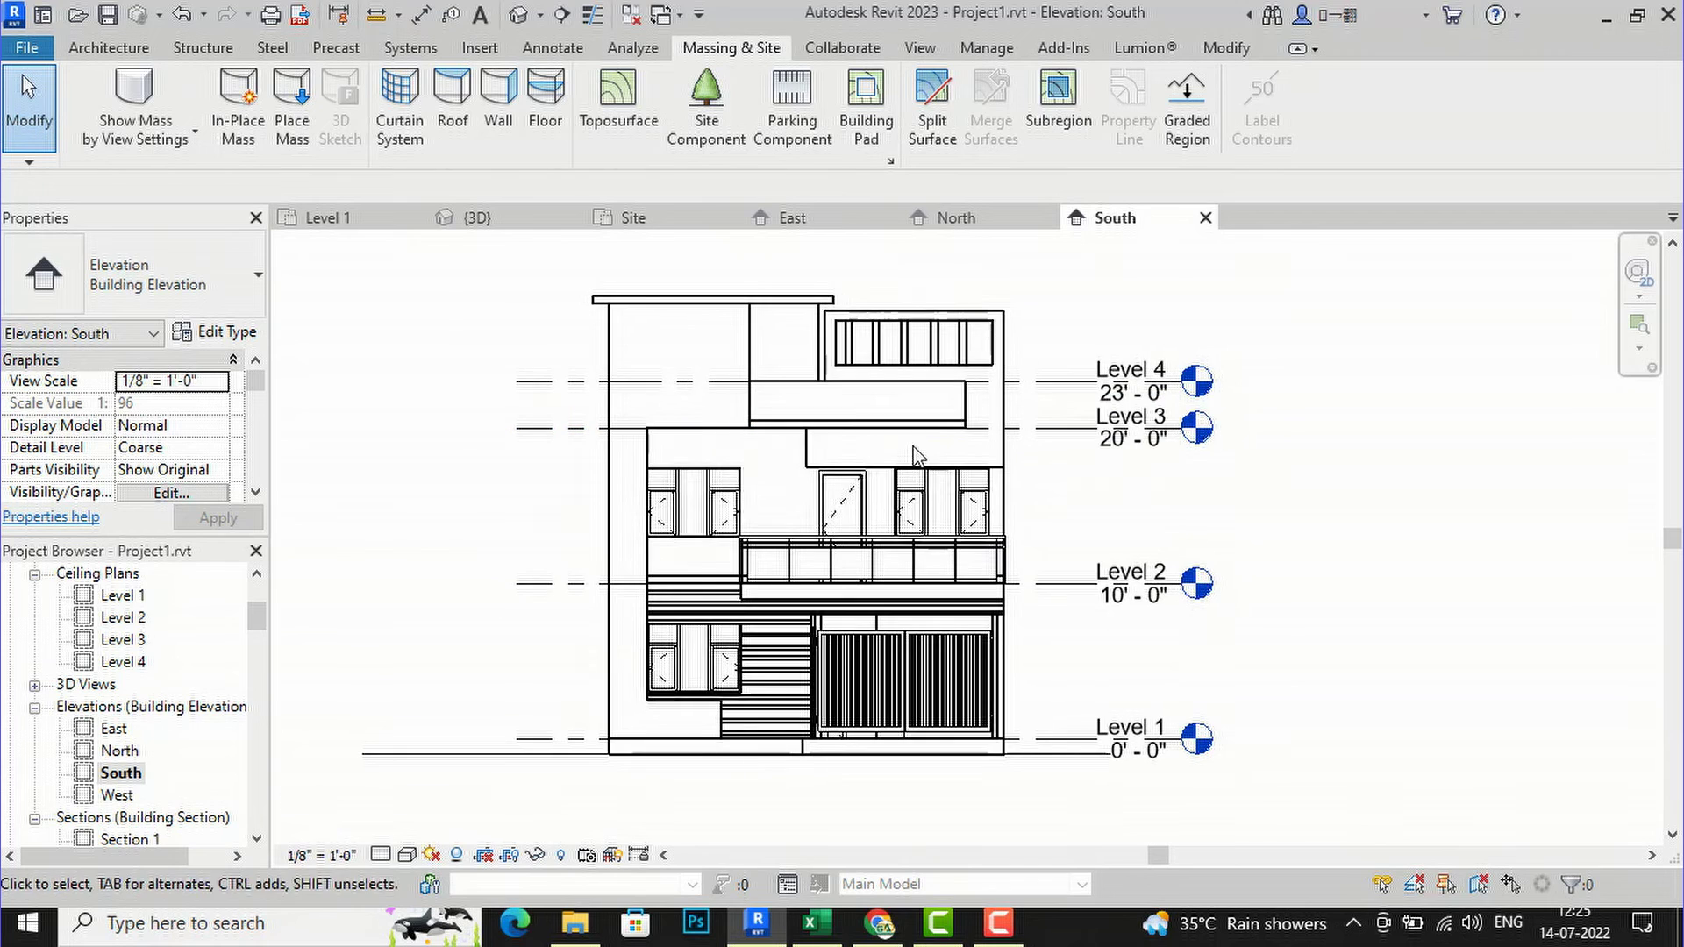
scroll(1173, 676, down, 1)
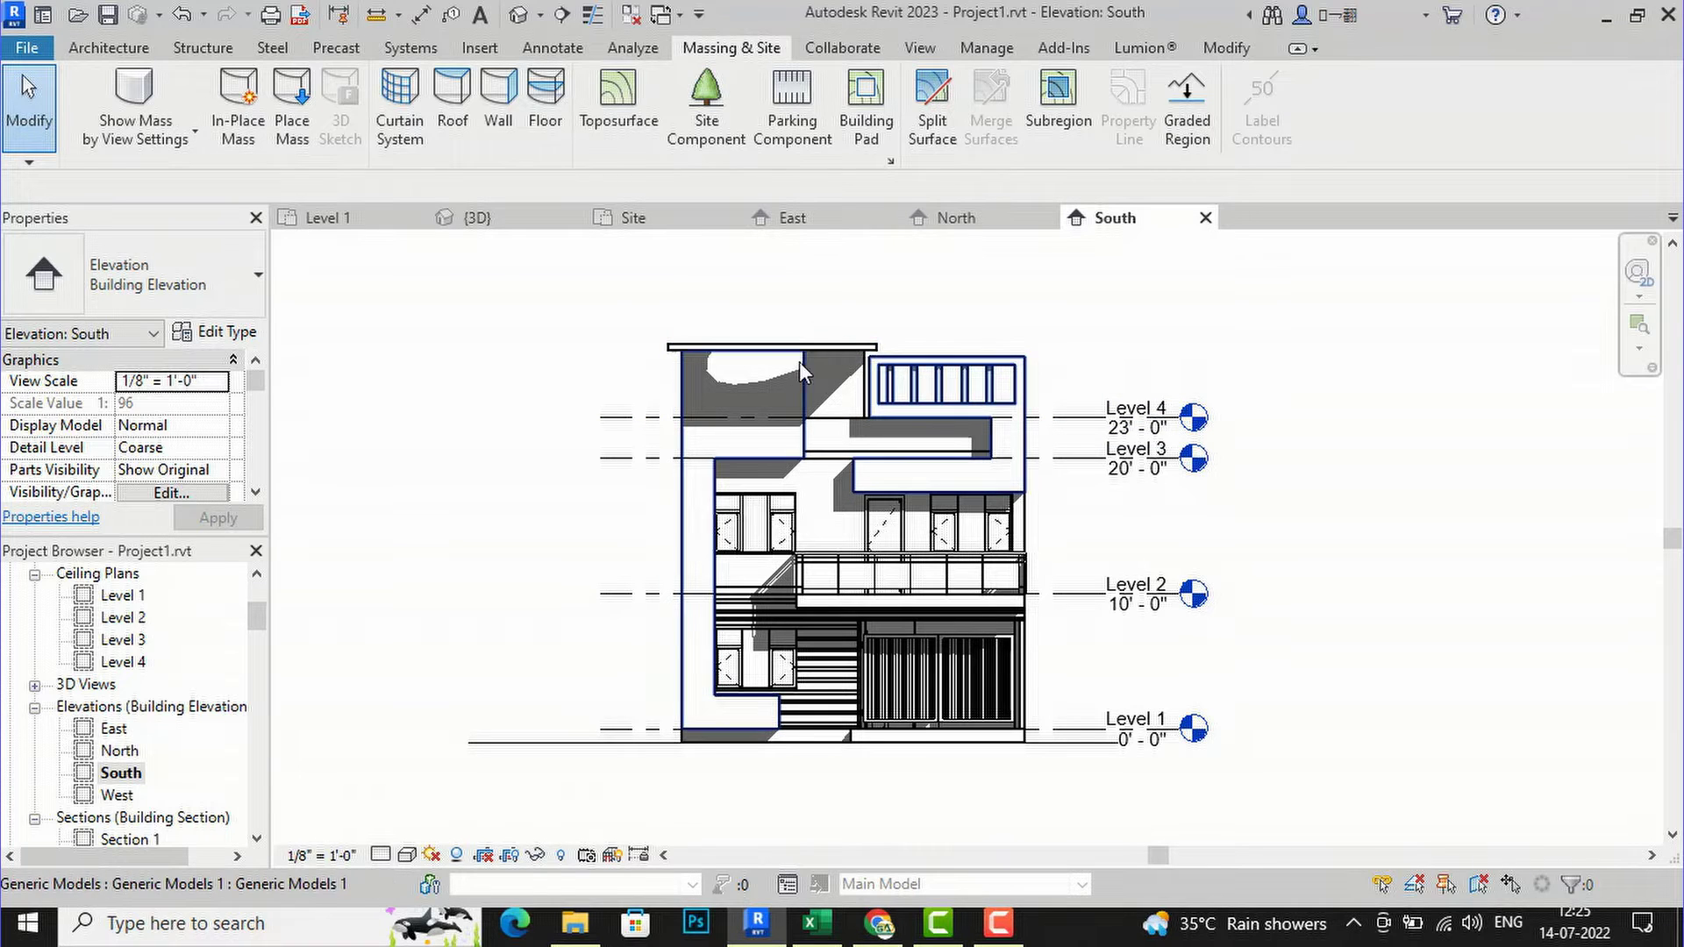
- Lower the Lighting Shadows intensity to 25 and apply it to the elevation
click(407, 855)
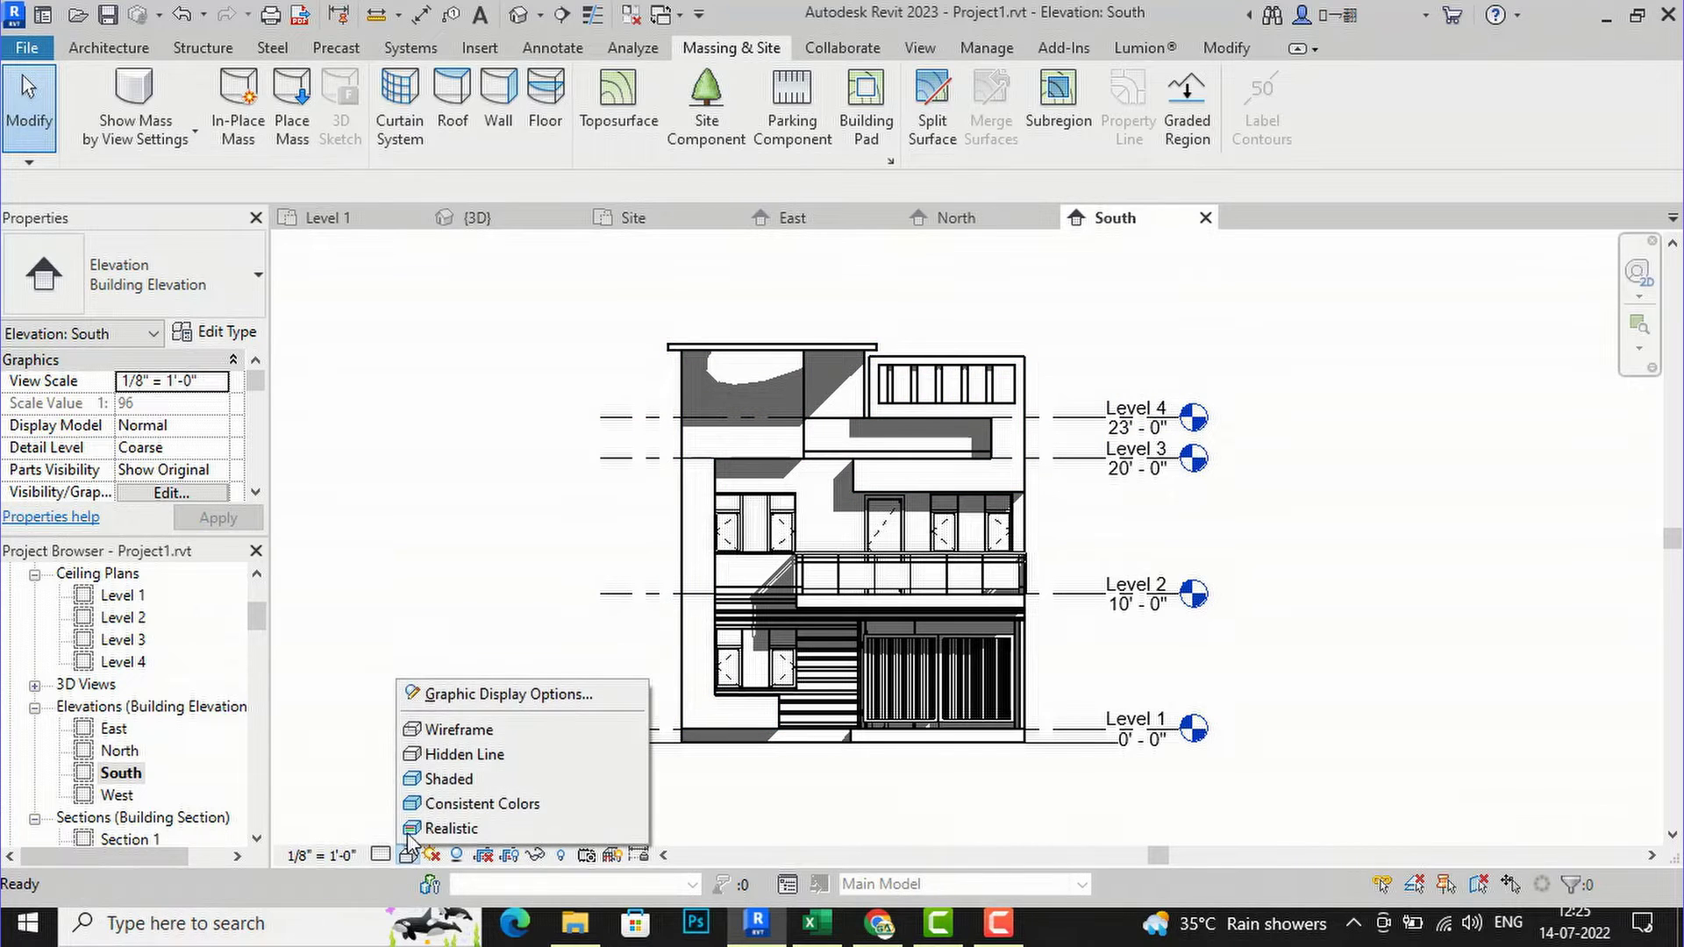
click(473, 696)
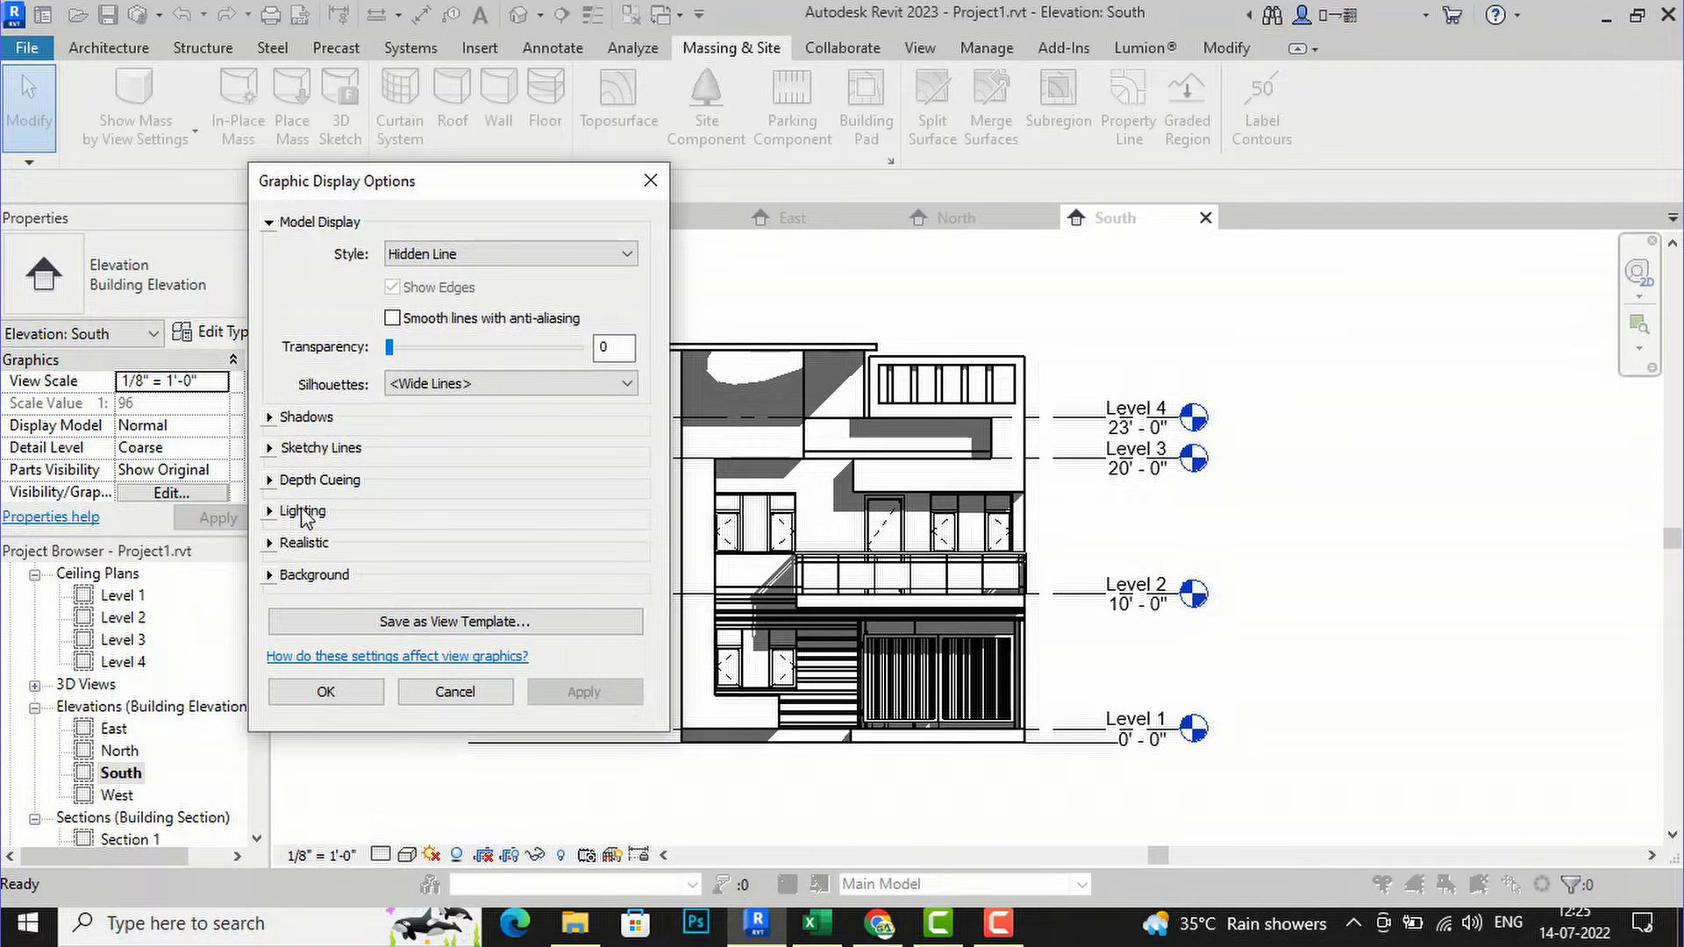
click(272, 513)
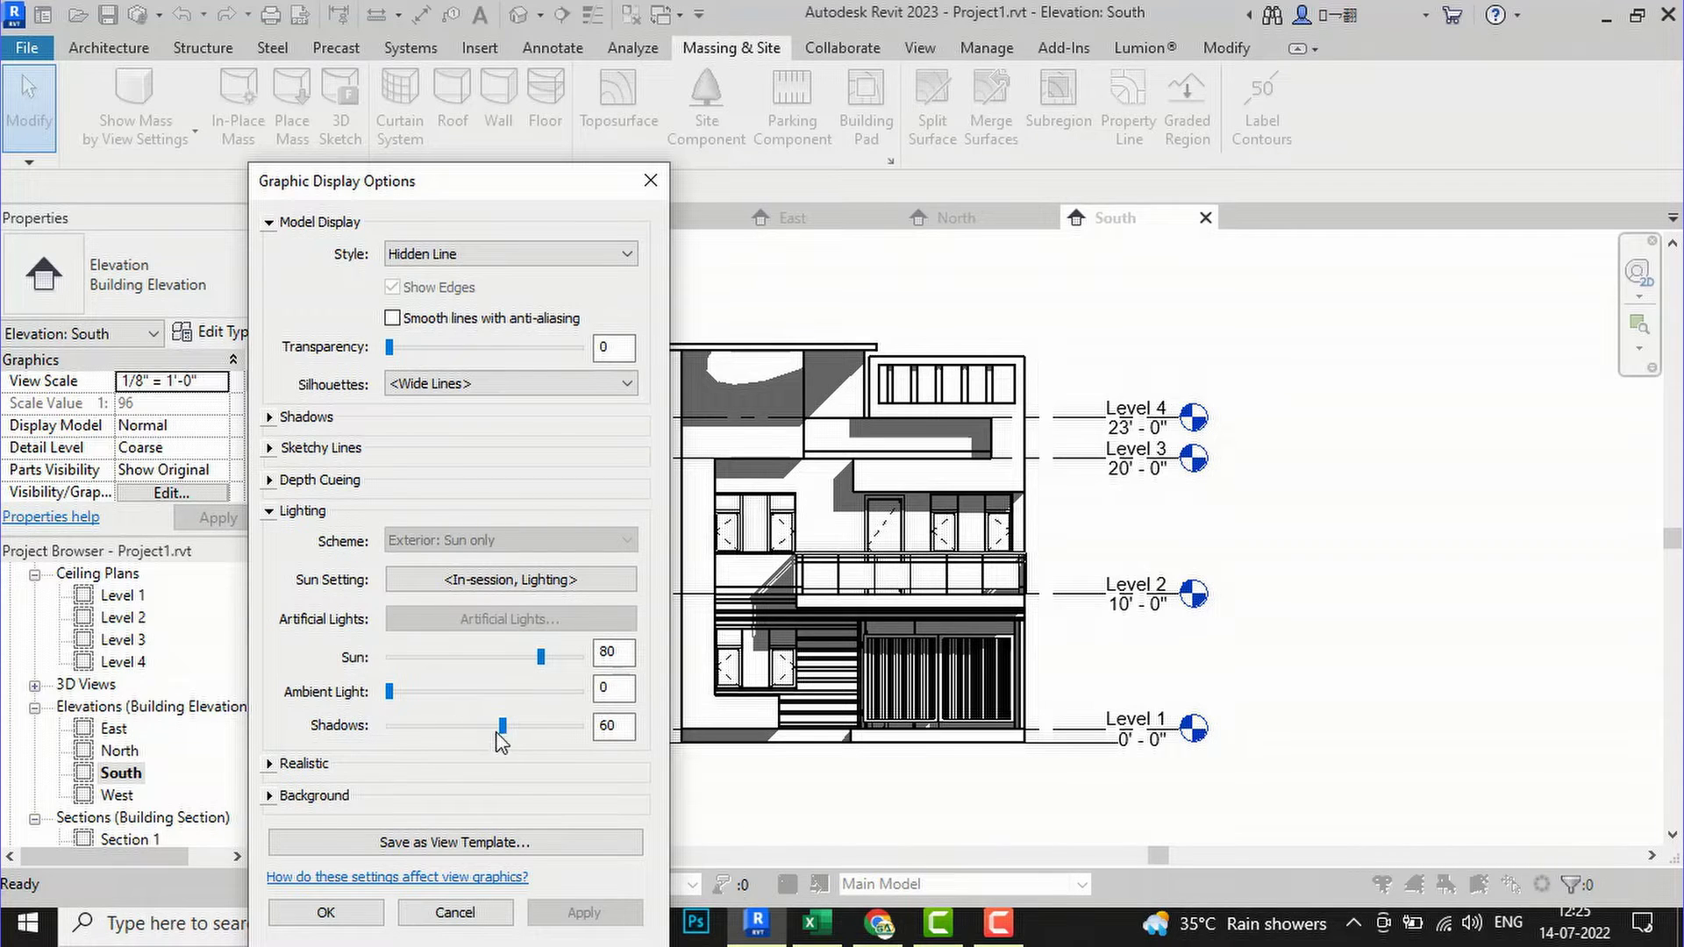
drag(506, 736, 437, 737)
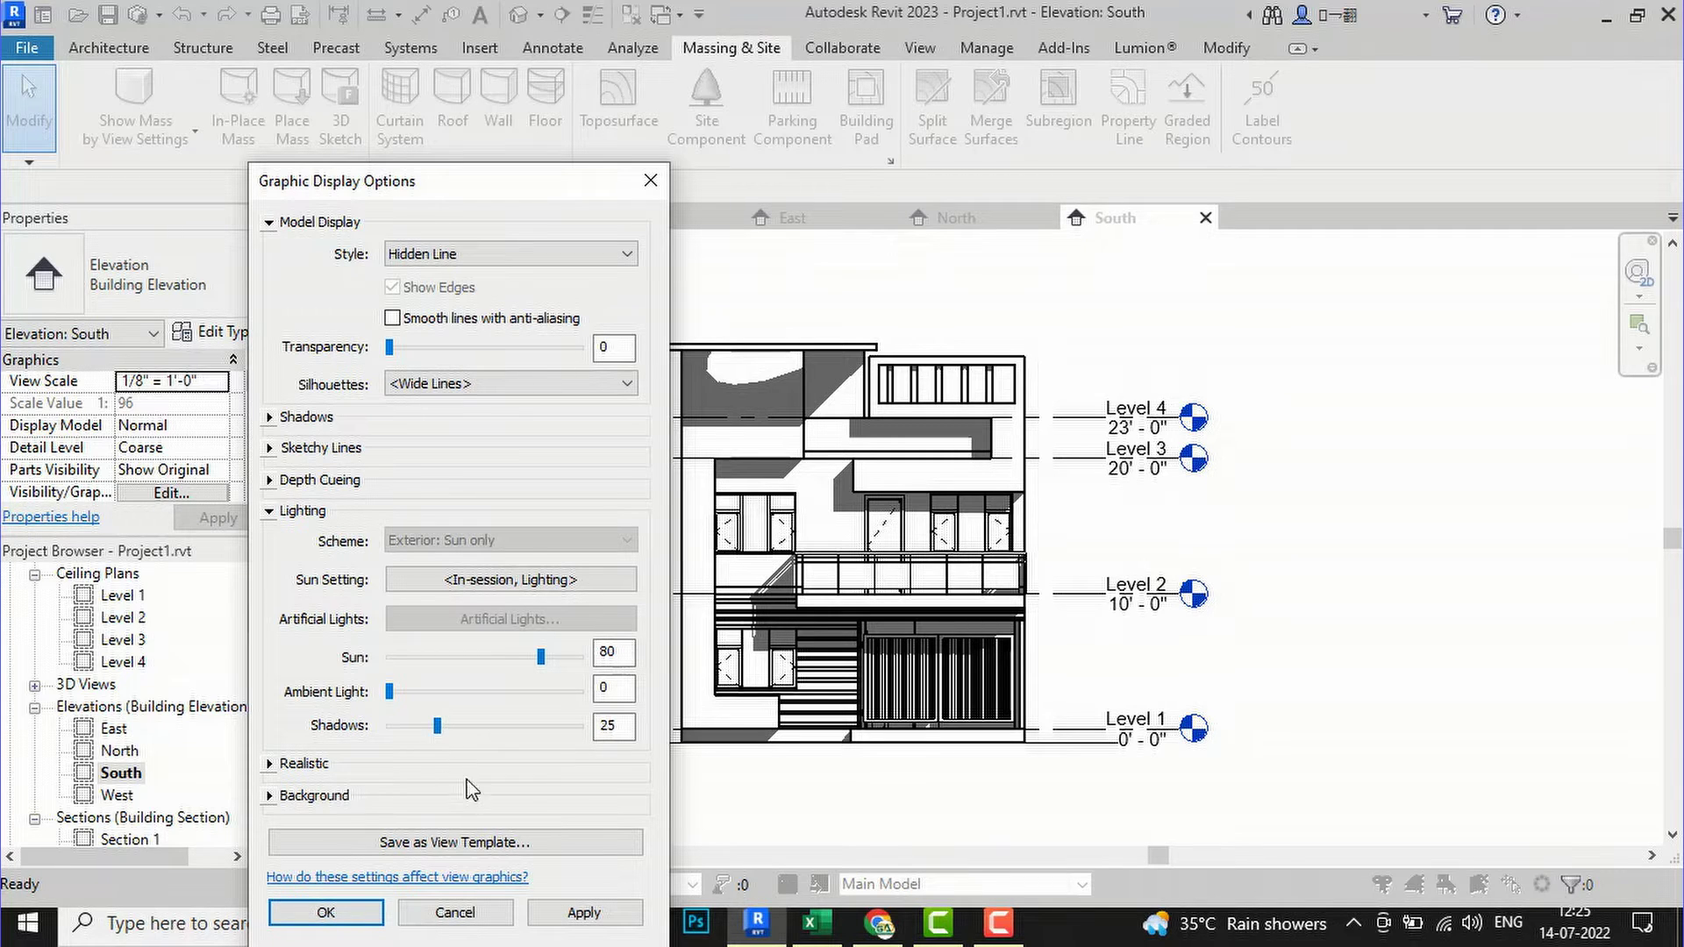
click(572, 915)
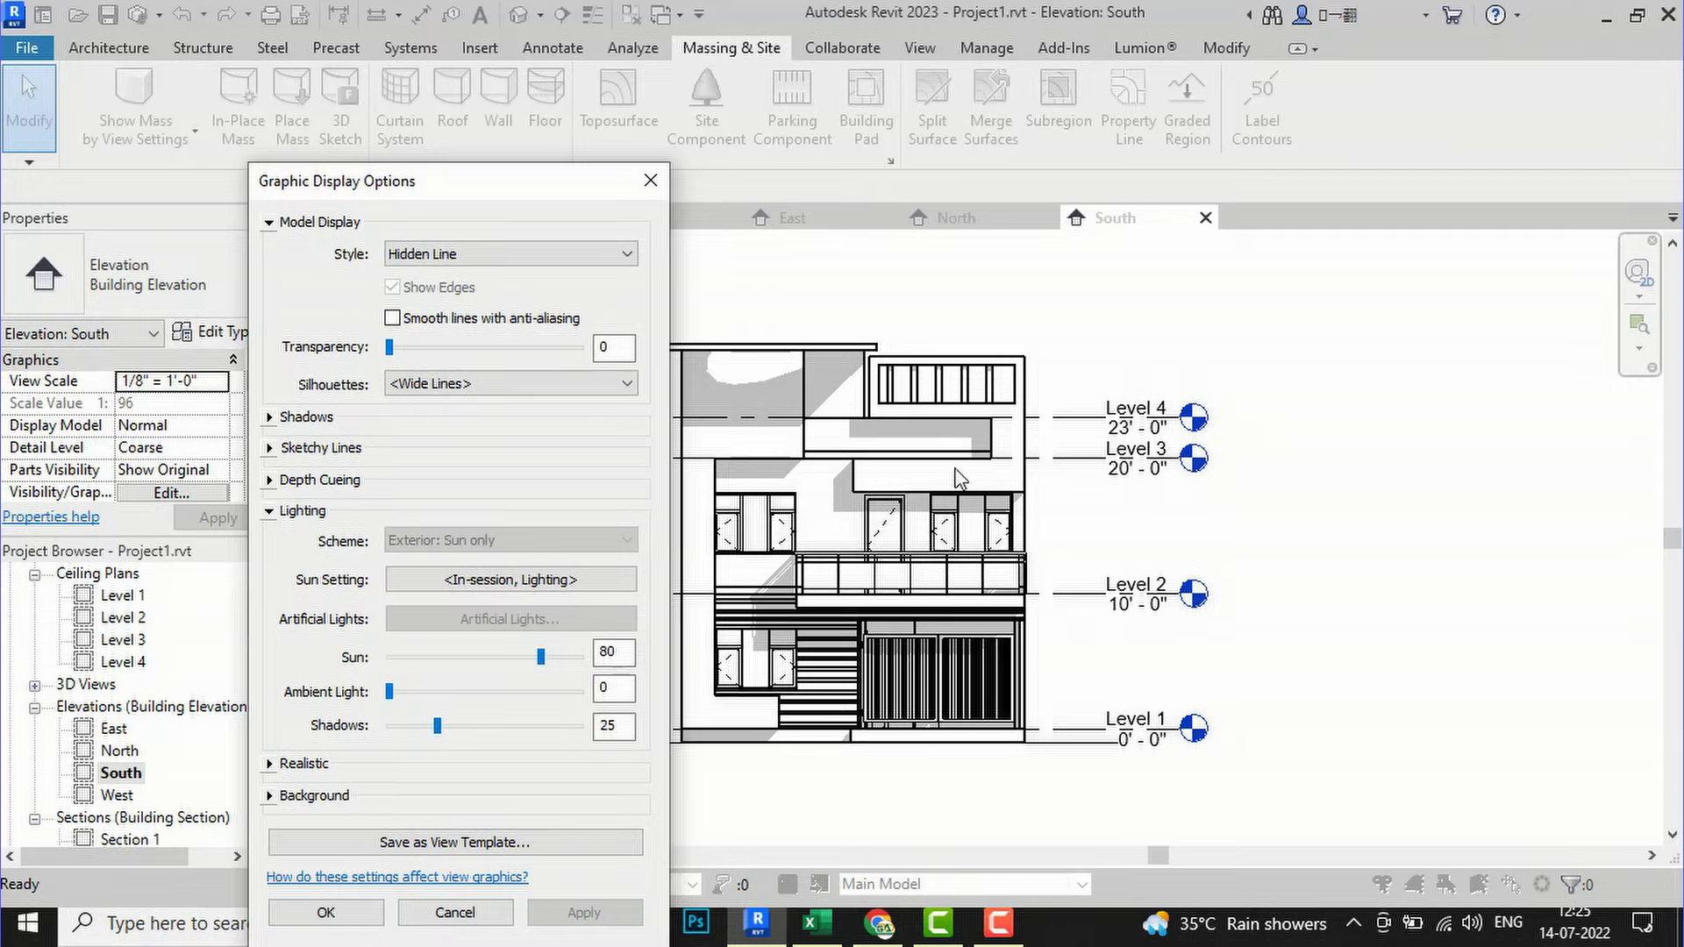
click(325, 914)
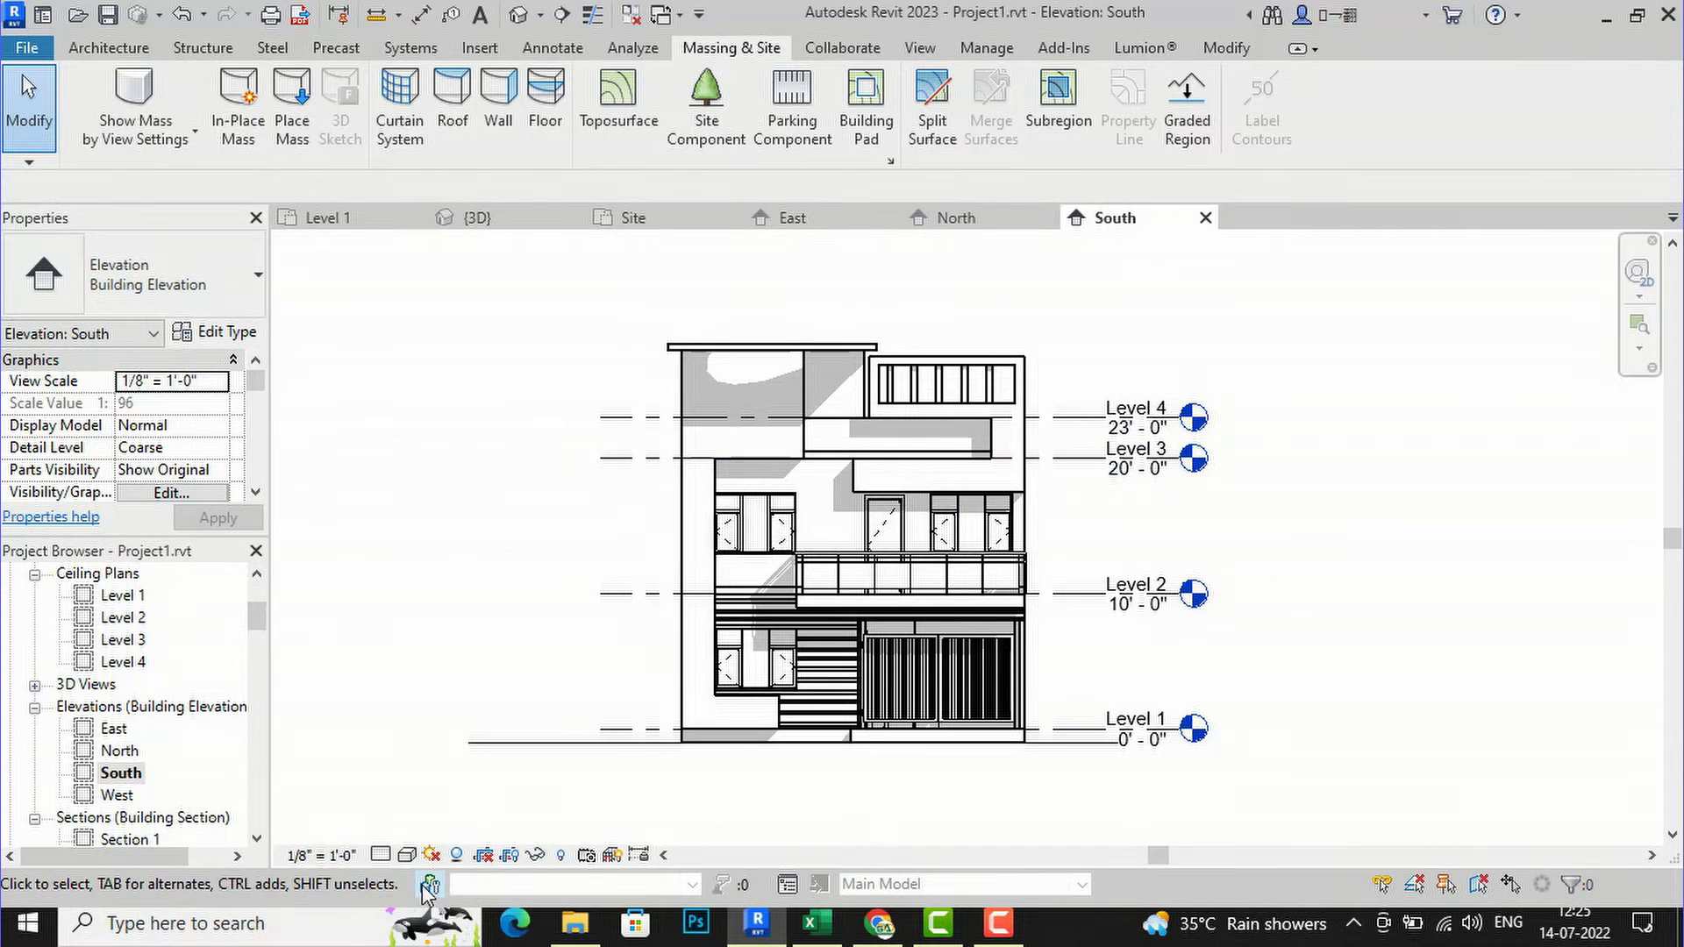
- Enable Show Ambient Shadows and apply it, then untick the option again
click(409, 854)
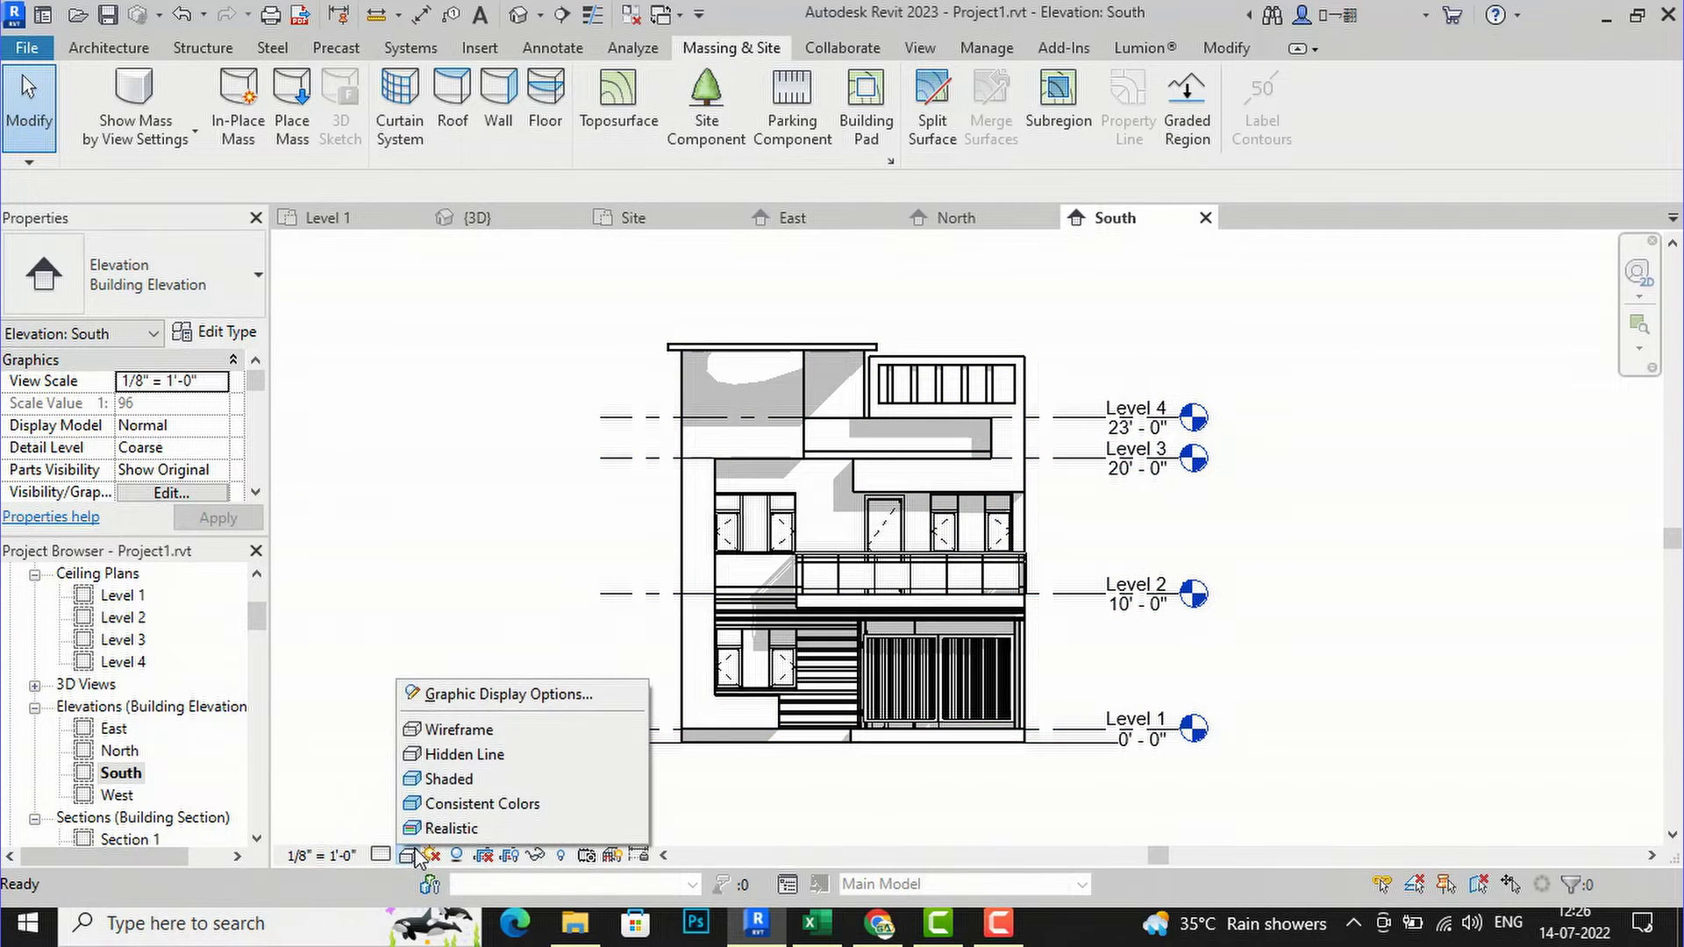
click(470, 698)
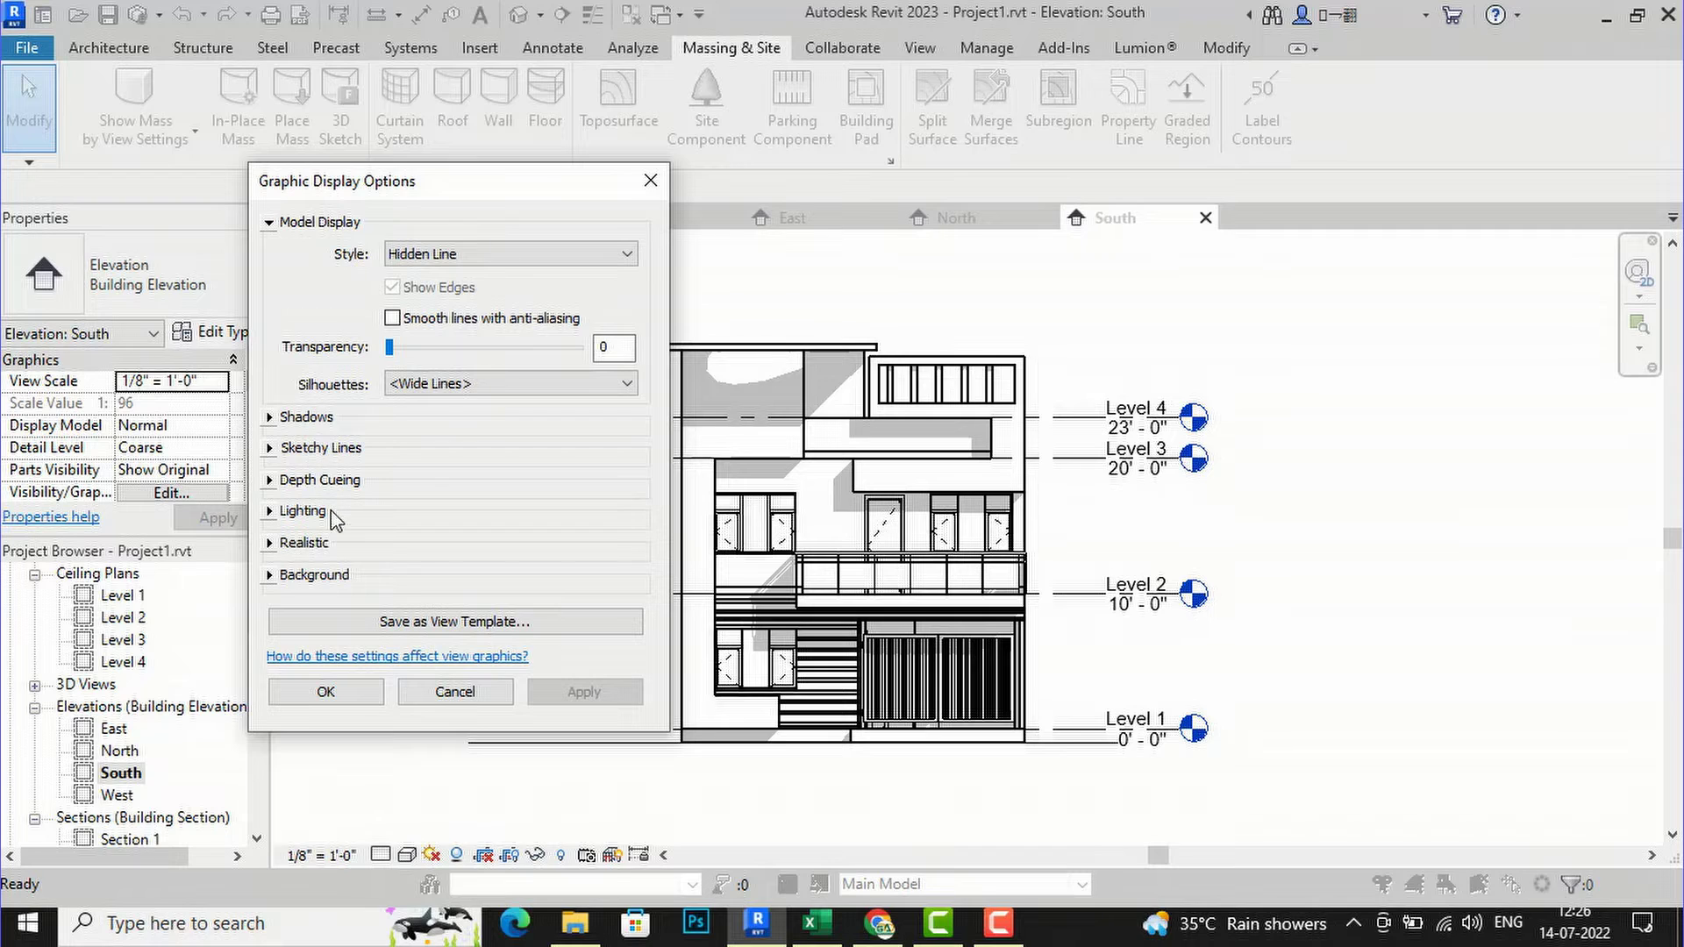
click(273, 419)
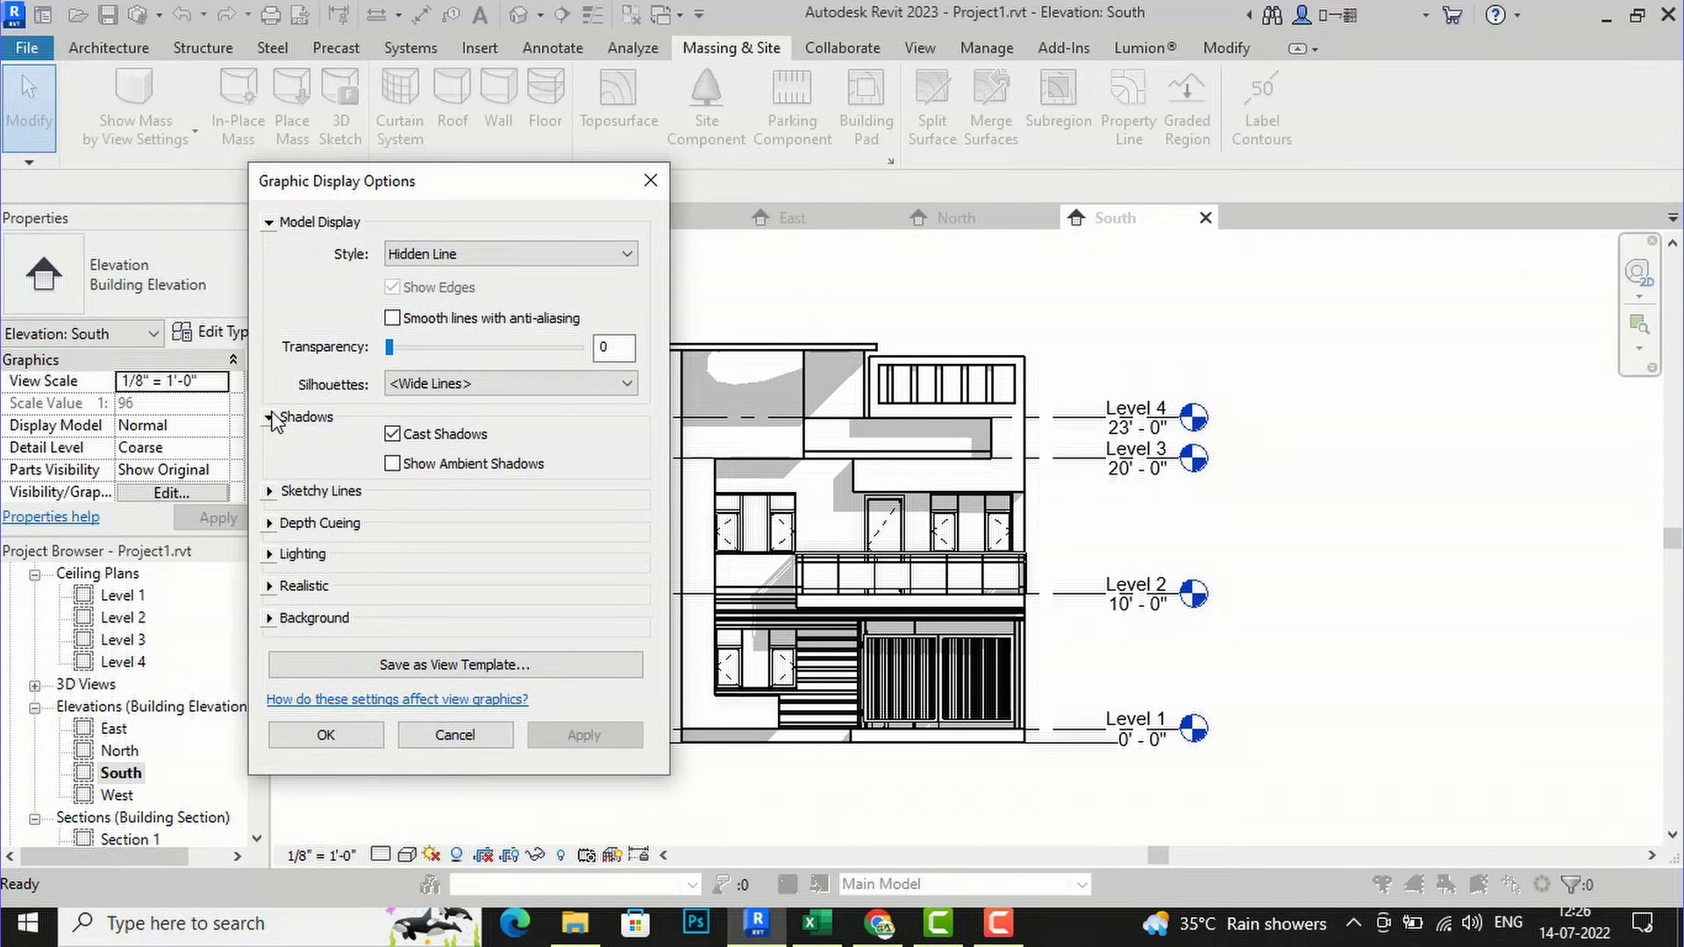
click(392, 464)
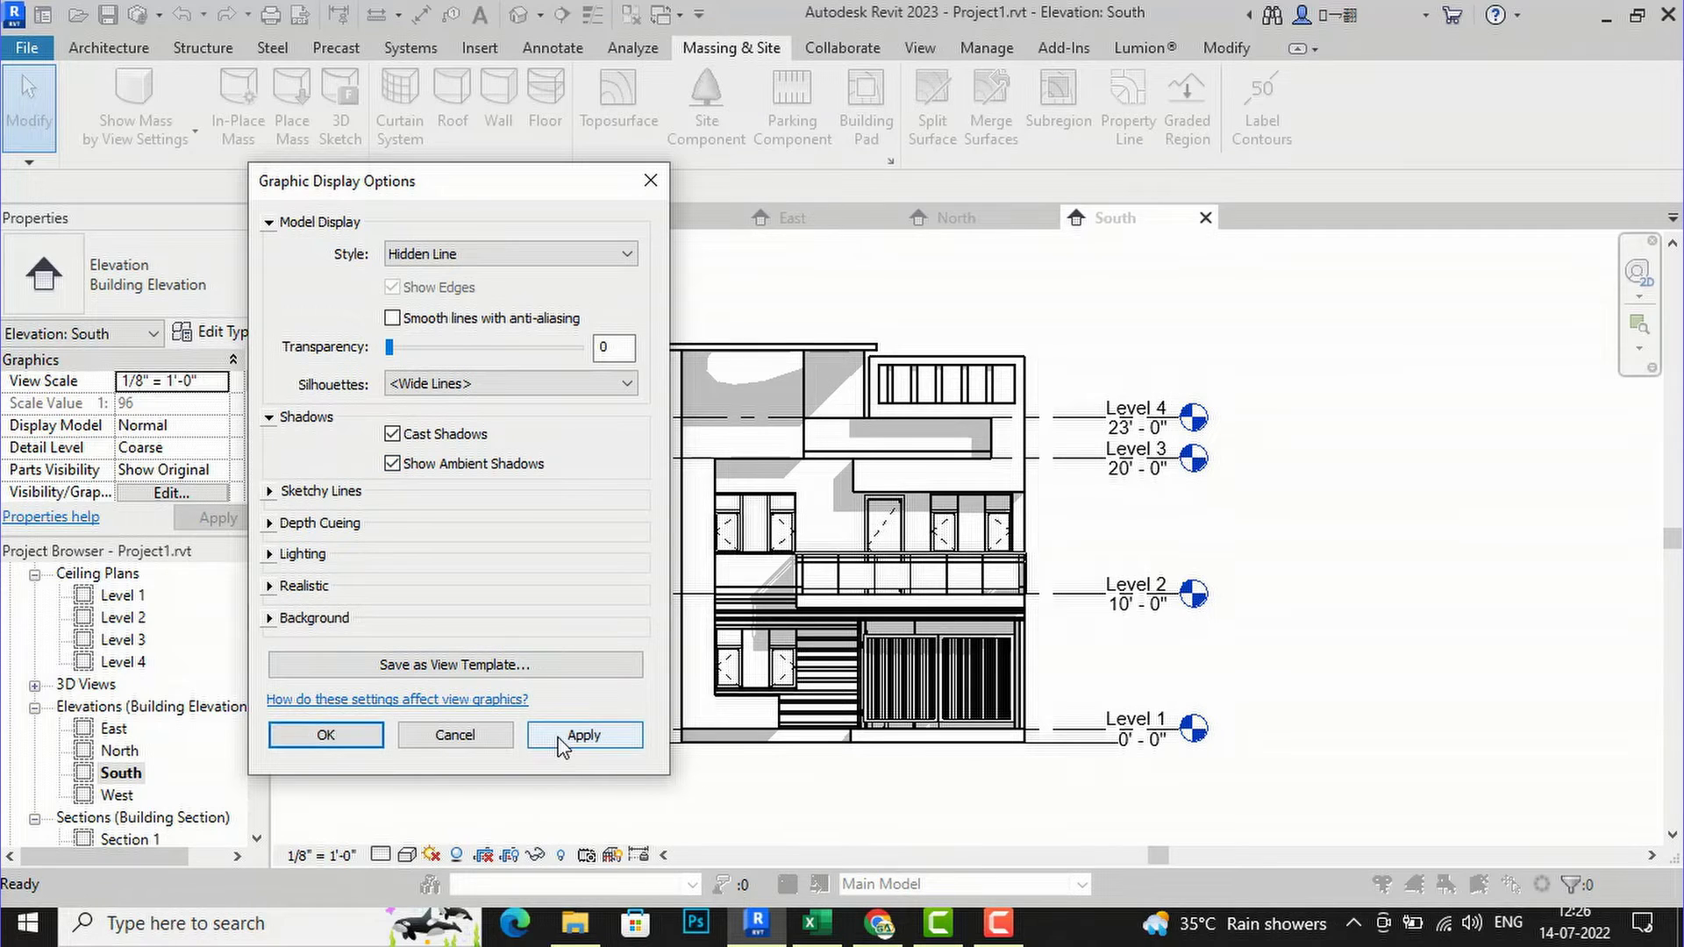
click(562, 741)
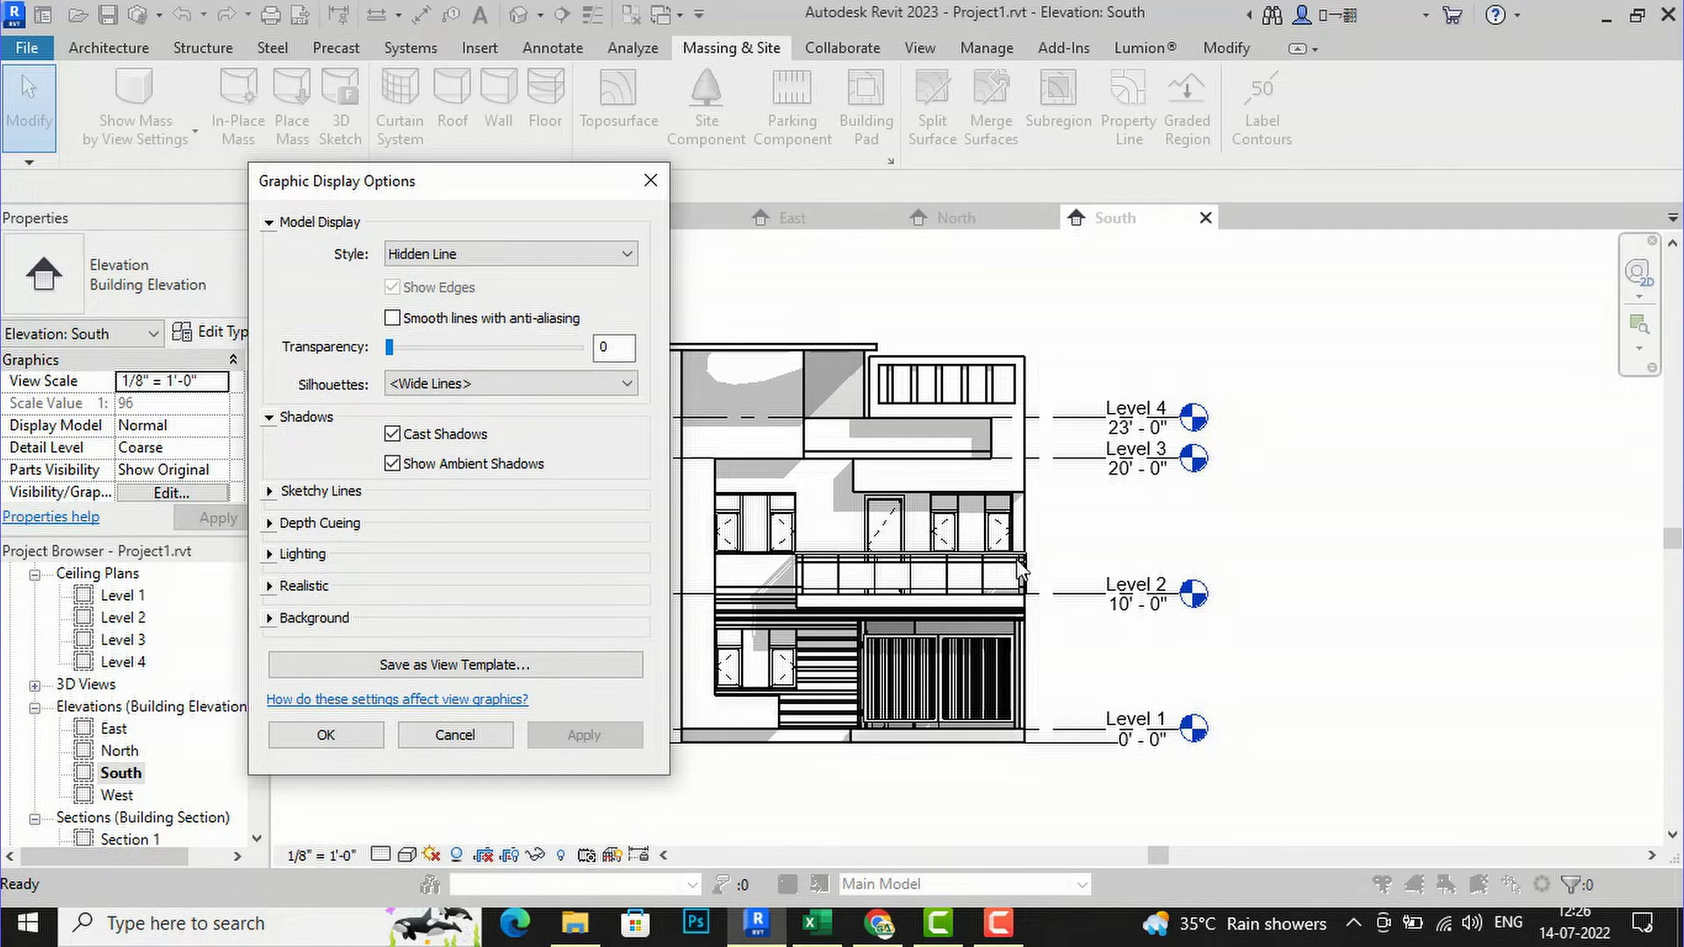
click(391, 470)
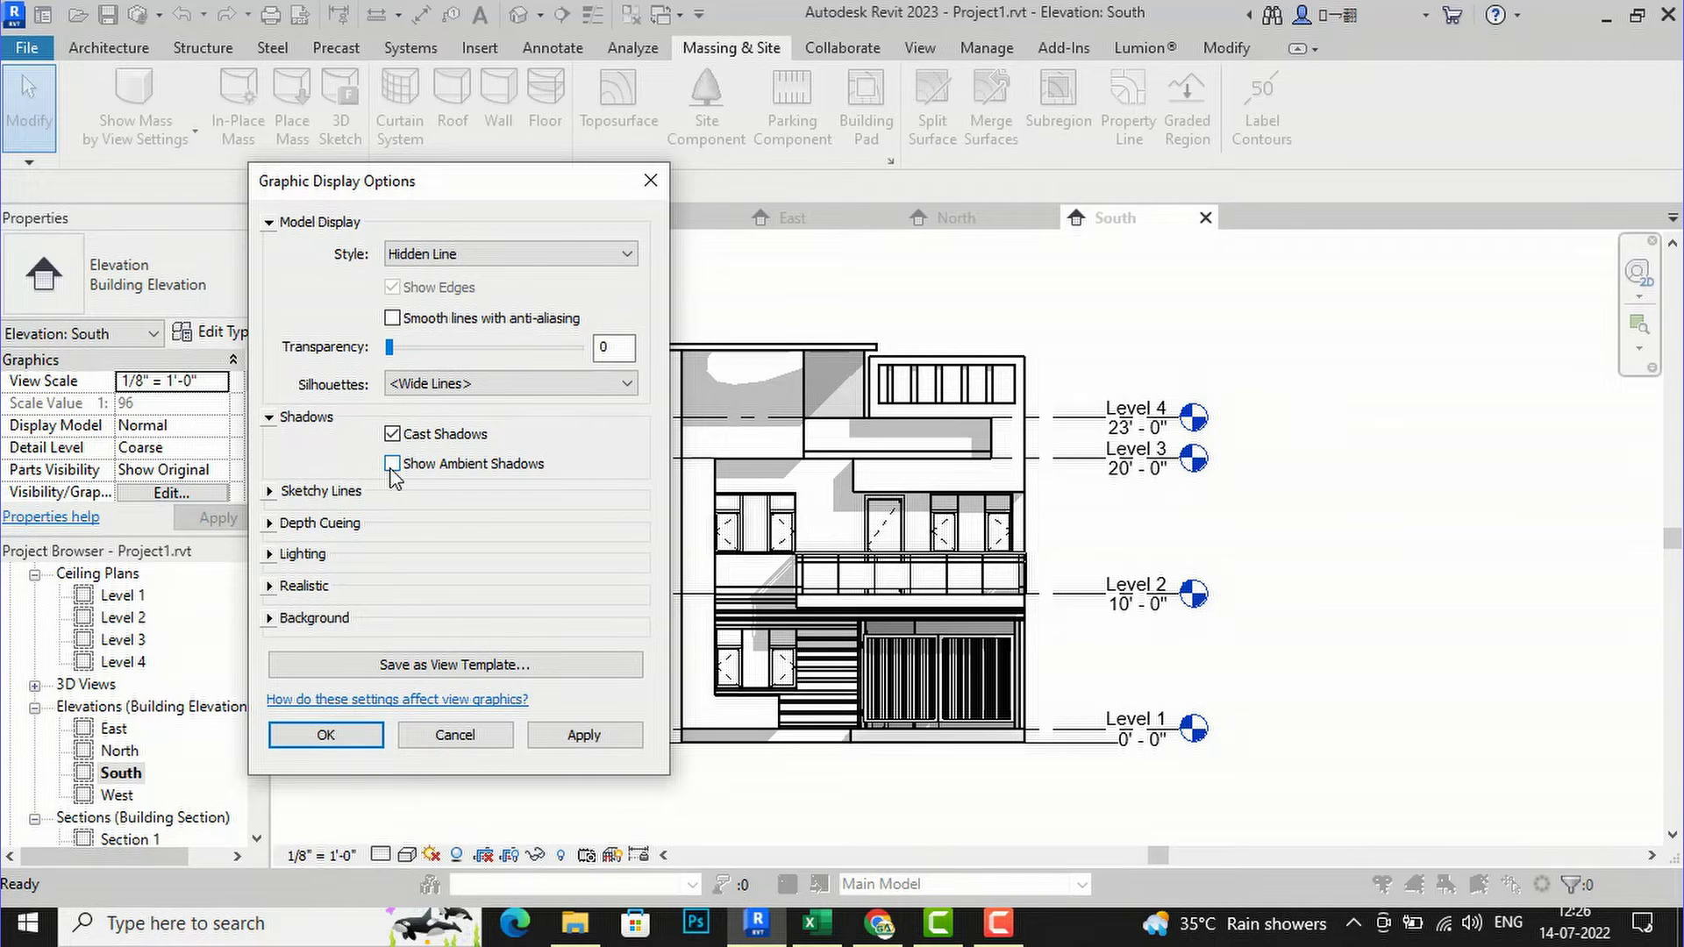
- Enable Show Depth cueing with fade end and fade limit near 60, and apply
click(269, 524)
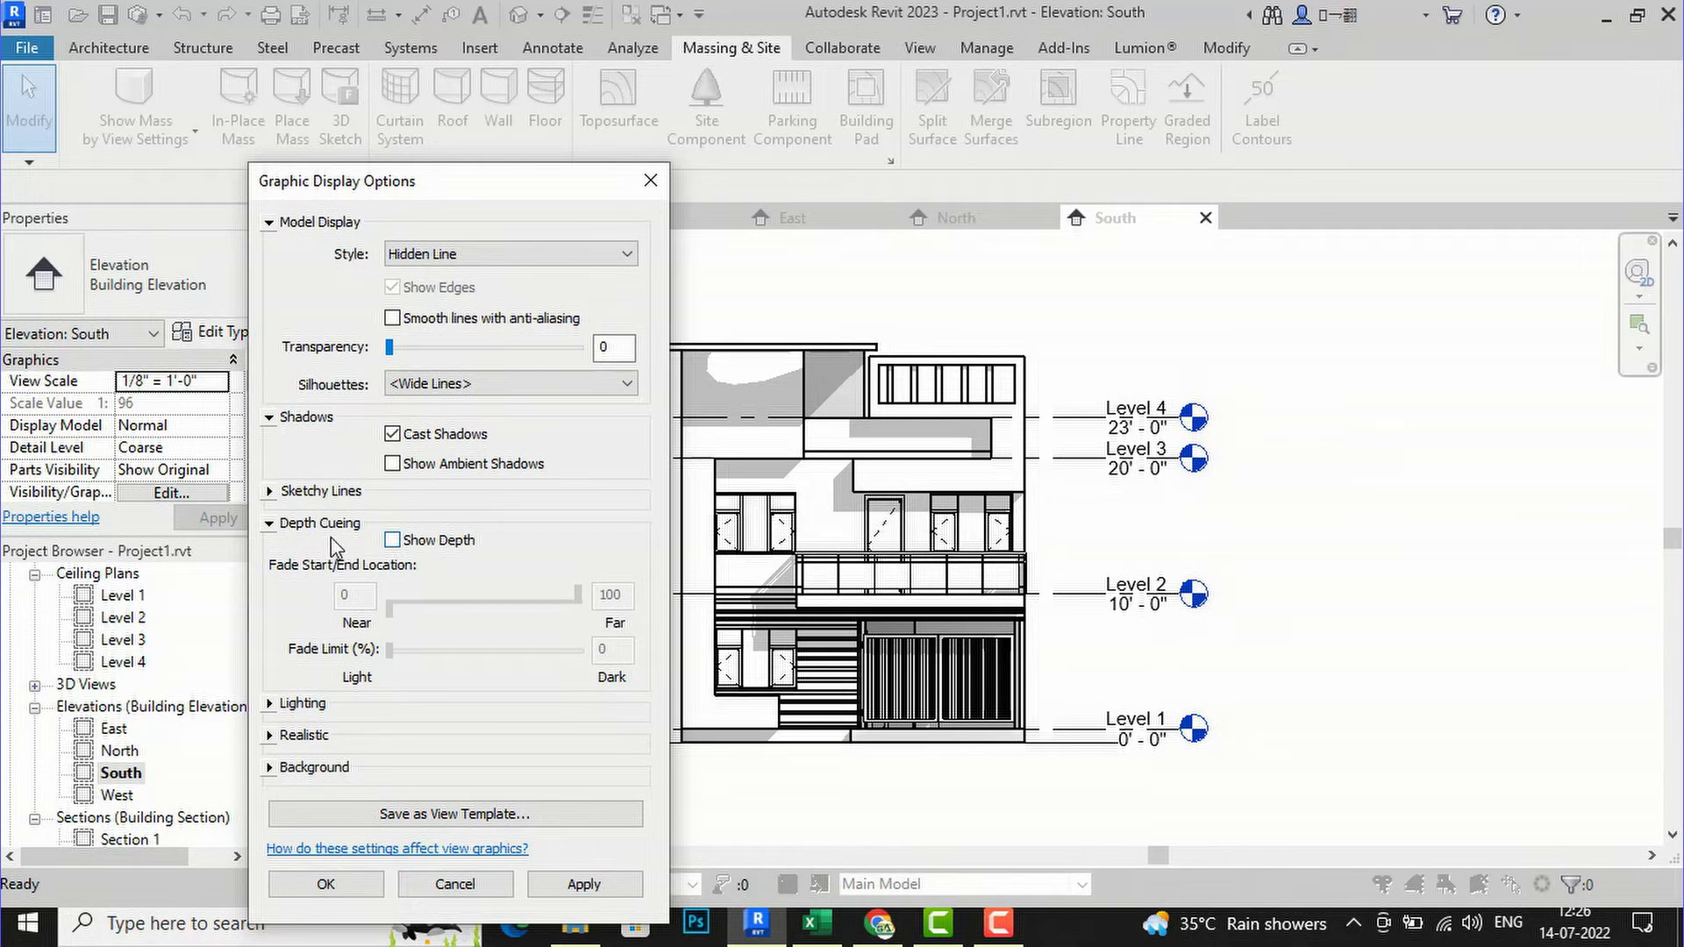
click(393, 542)
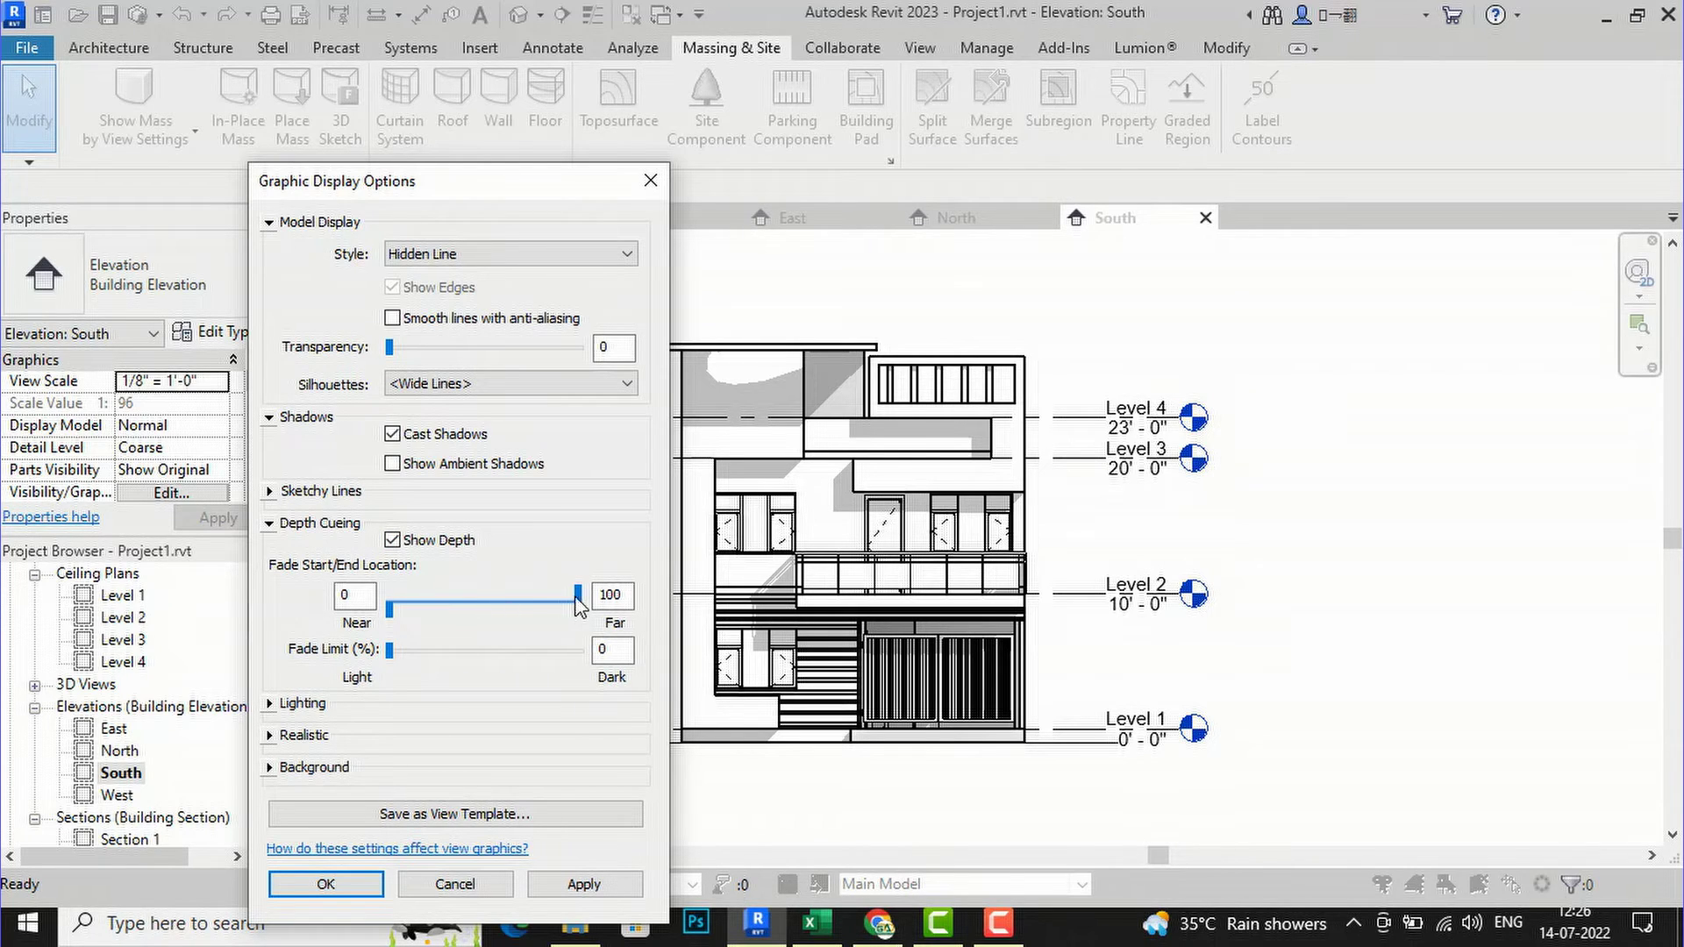
drag(566, 594, 502, 594)
drag(395, 650, 502, 651)
click(579, 886)
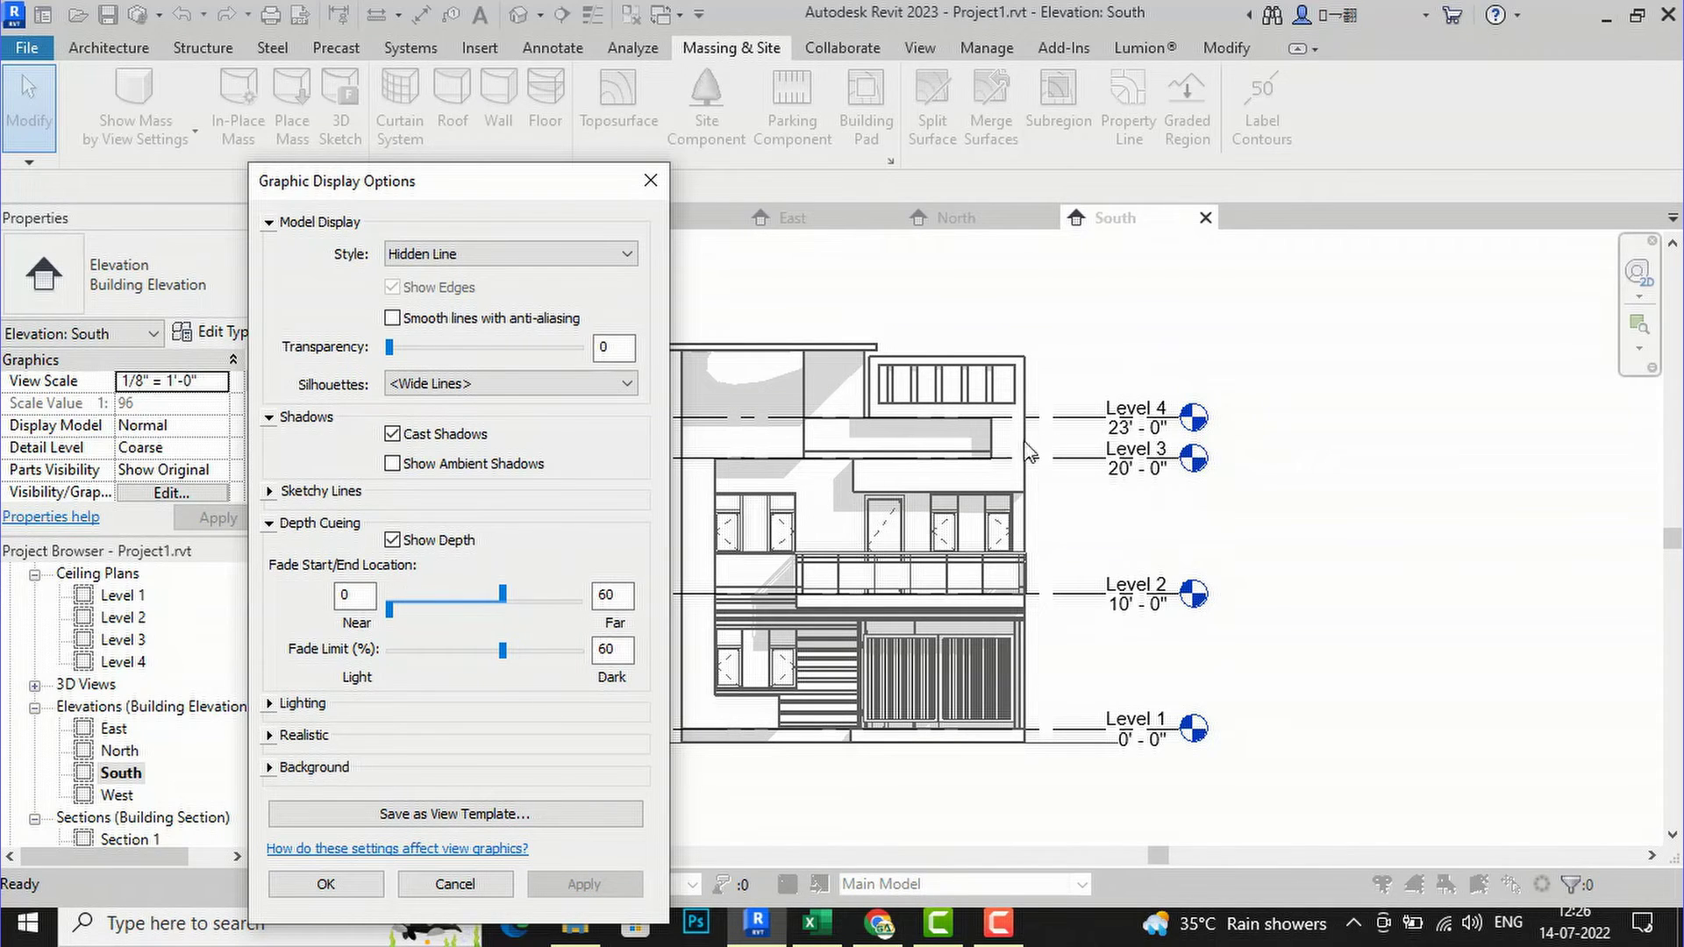
- Refine depth cueing to Far 72 and Fade Limit 98, apply, and close the settings
drag(503, 595, 419, 644)
click(582, 883)
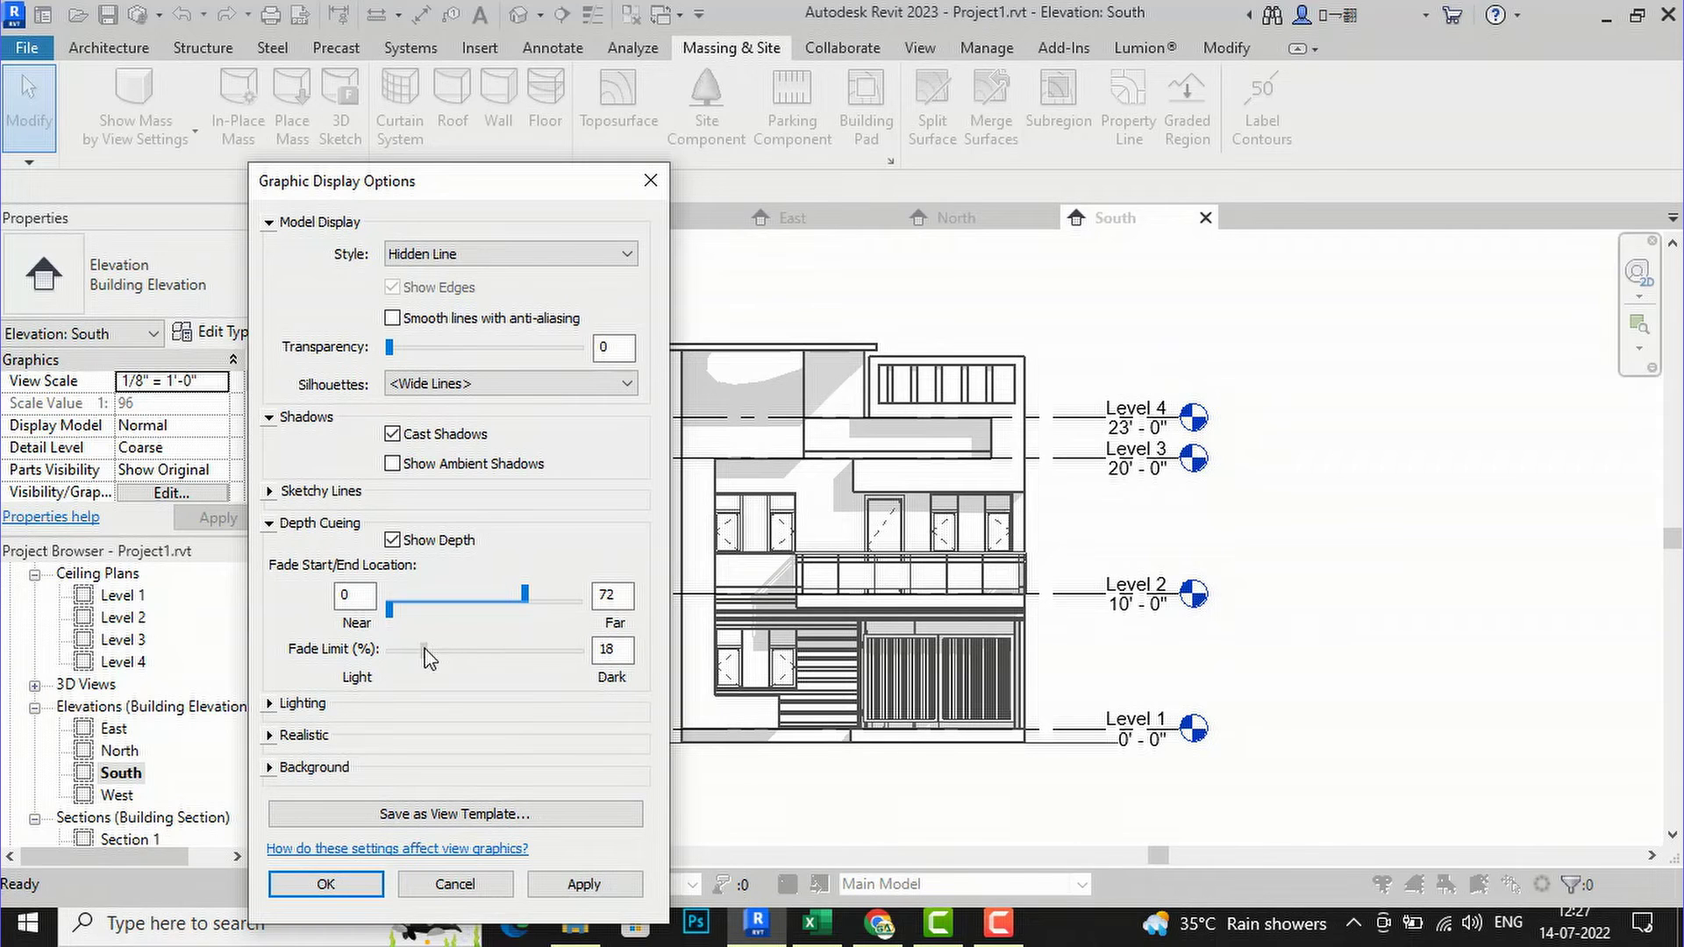
click(574, 884)
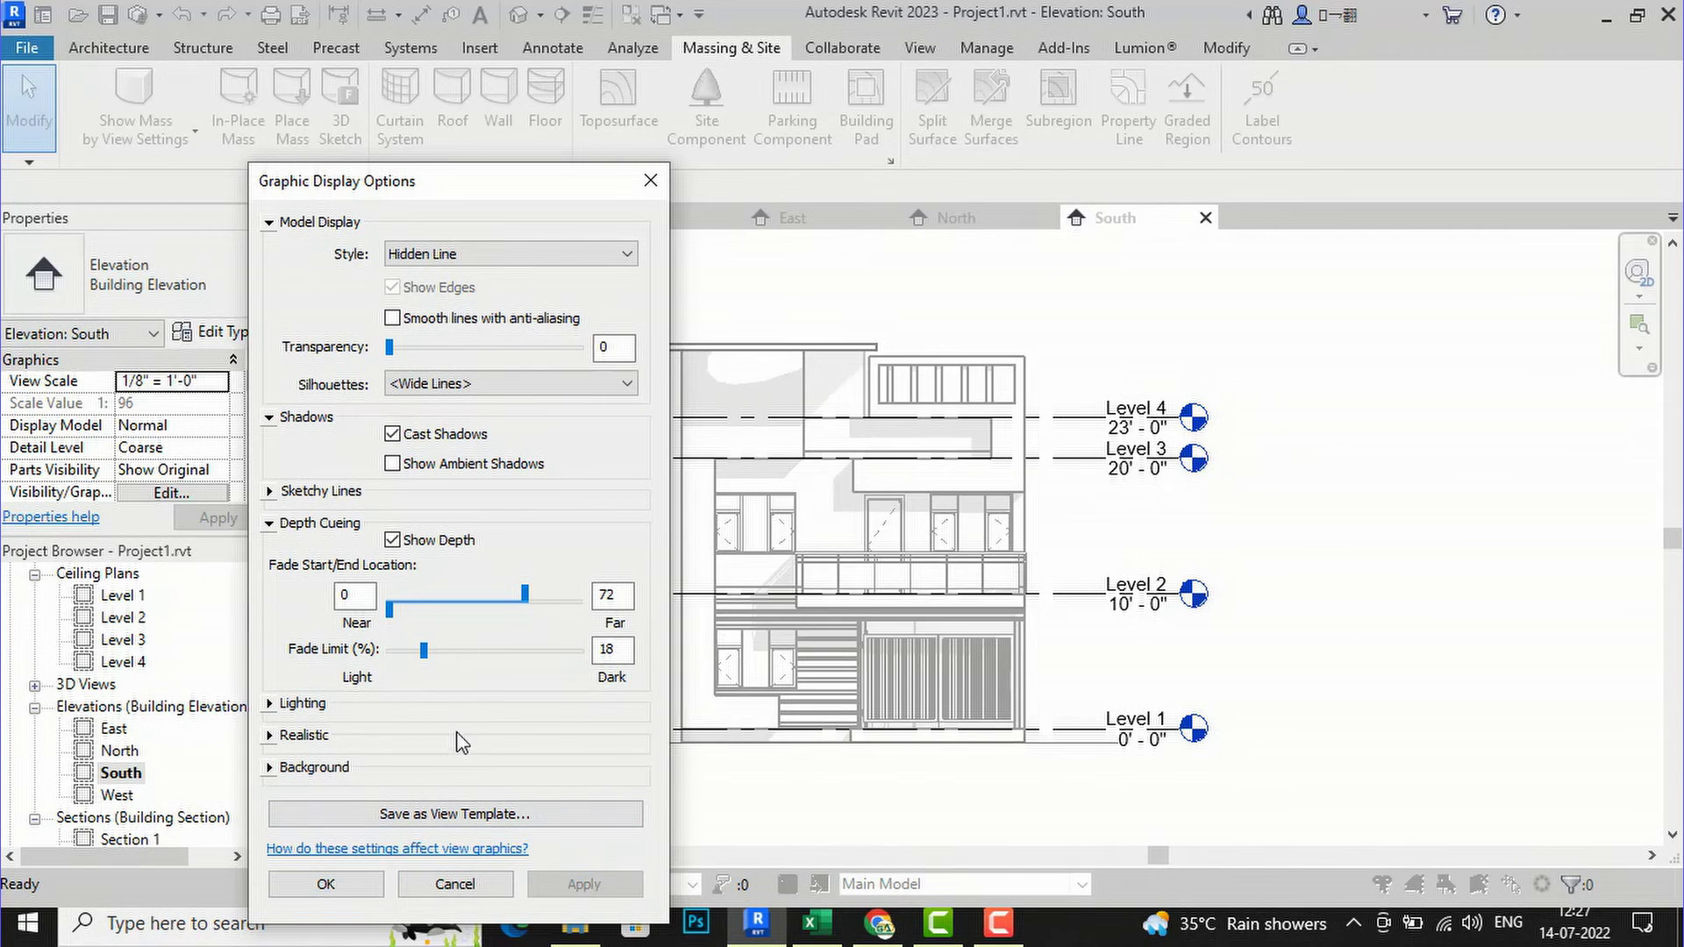
drag(424, 650, 537, 650)
click(584, 884)
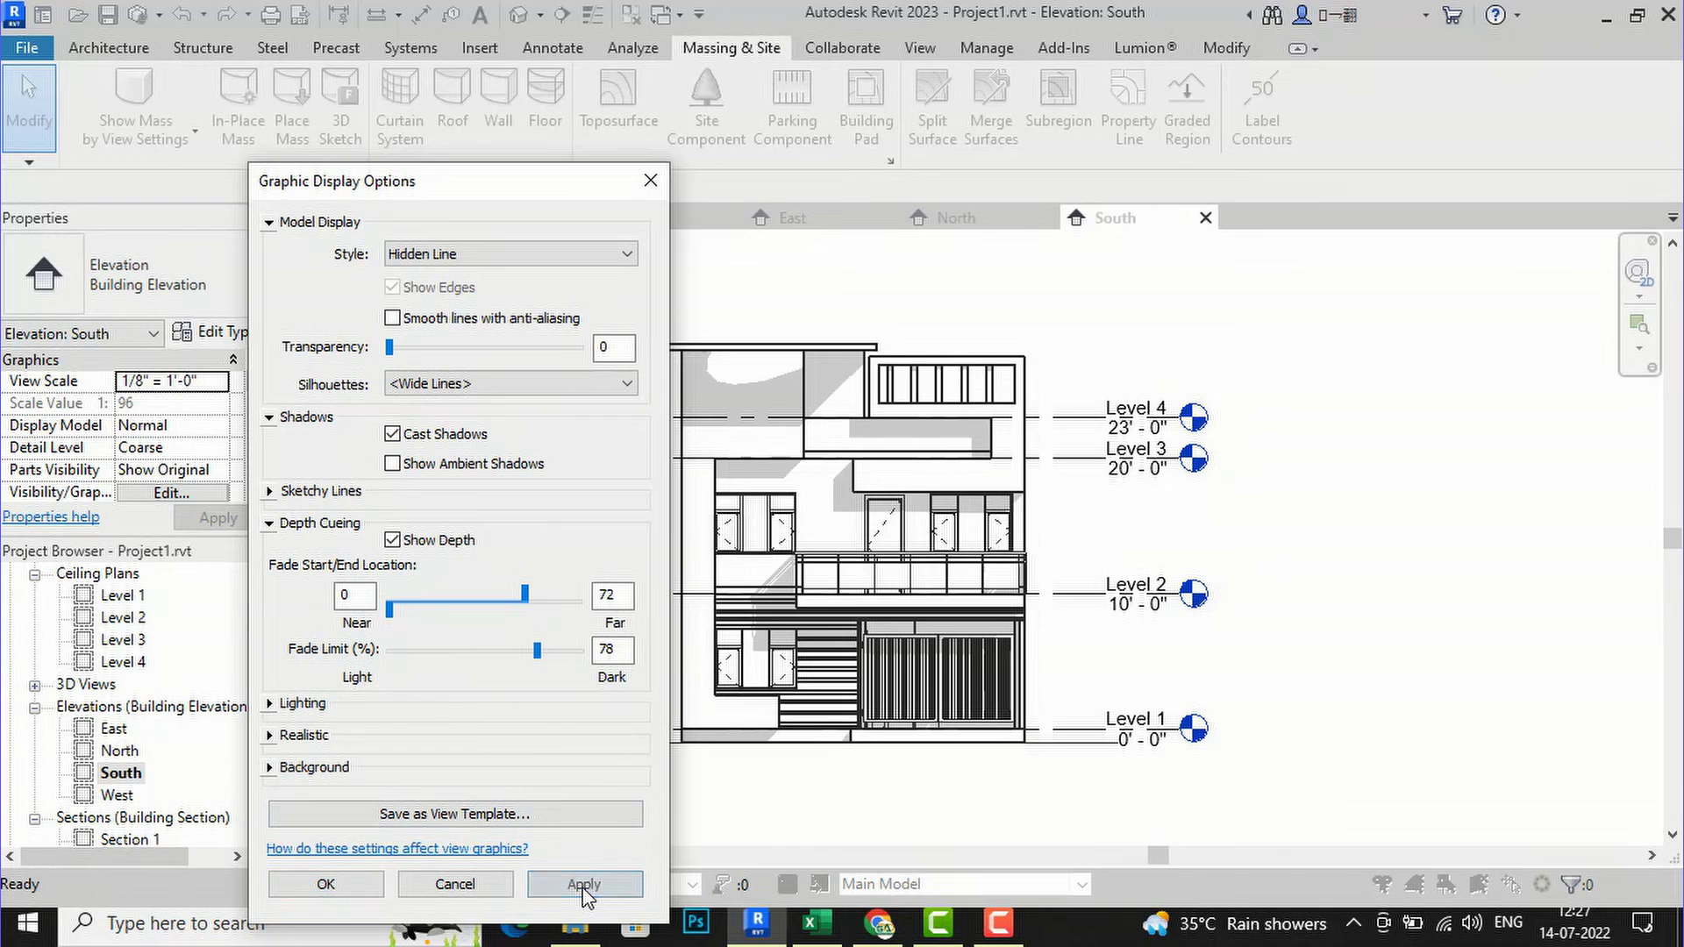
click(563, 651)
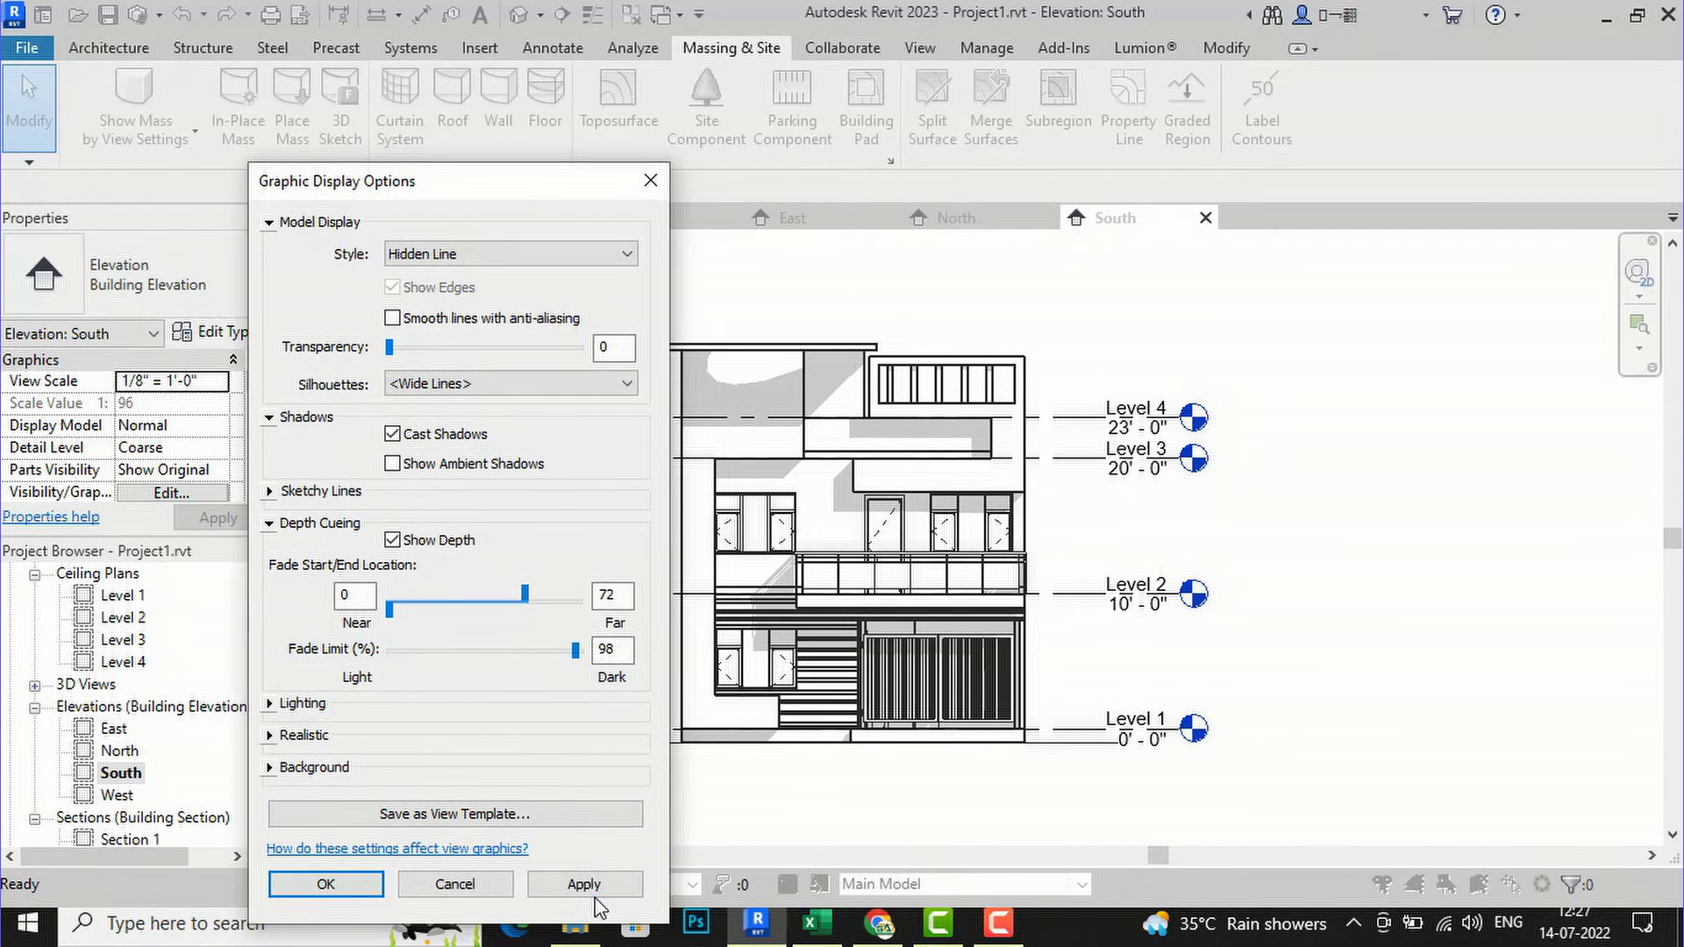
click(583, 884)
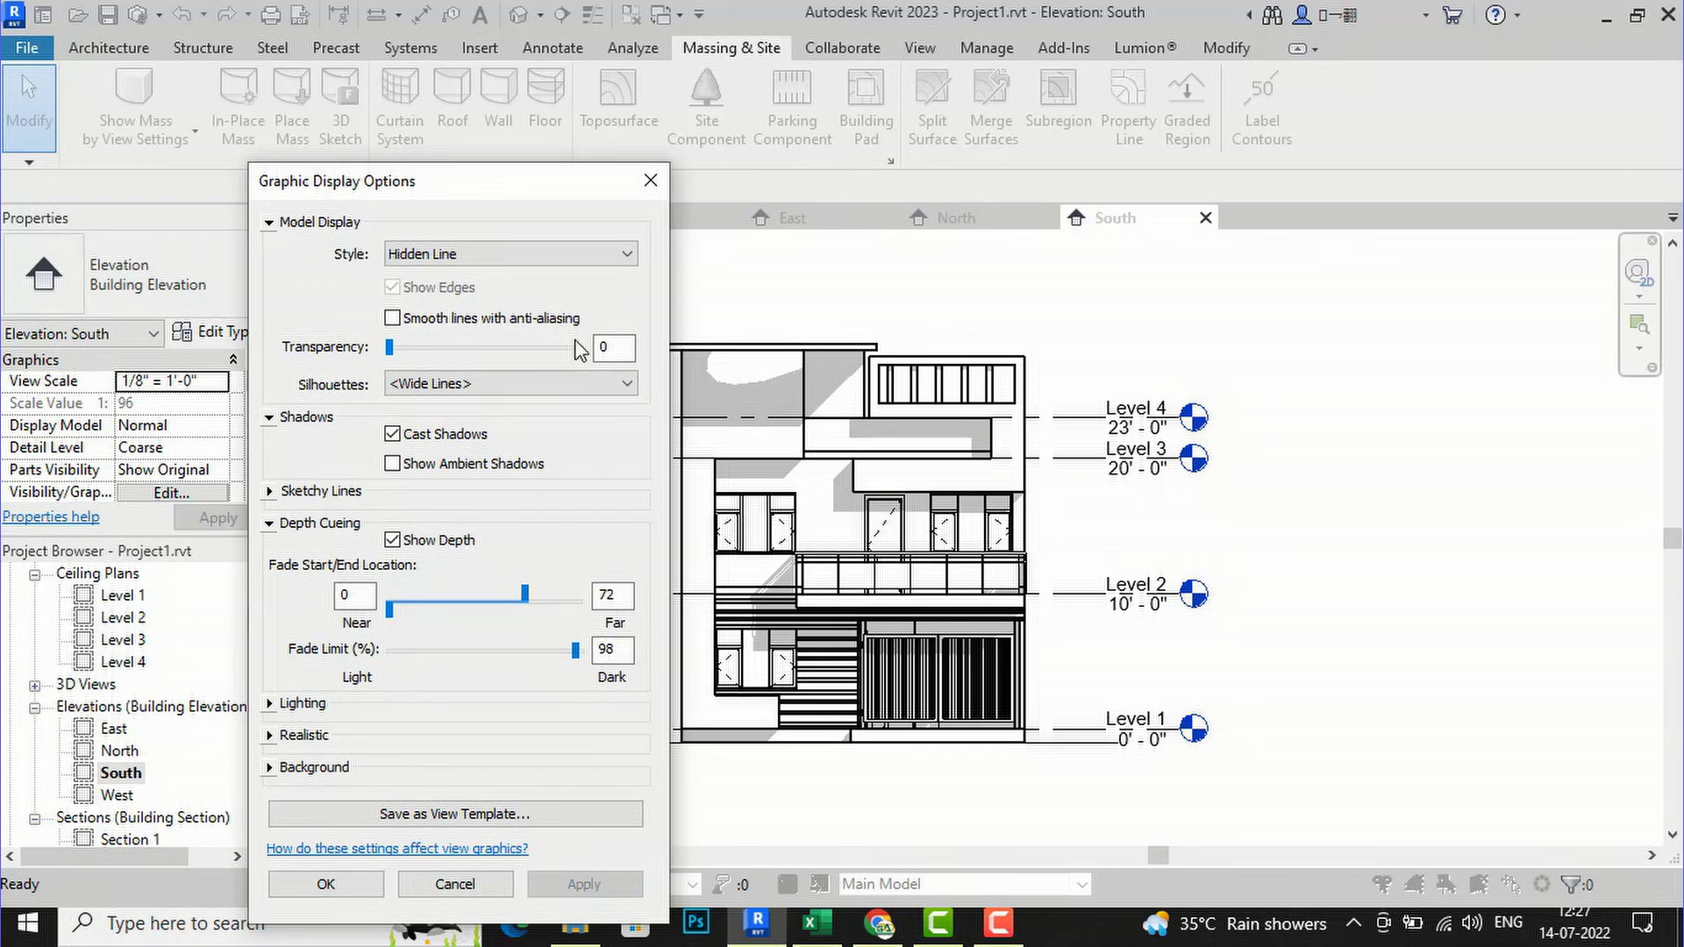
click(277, 707)
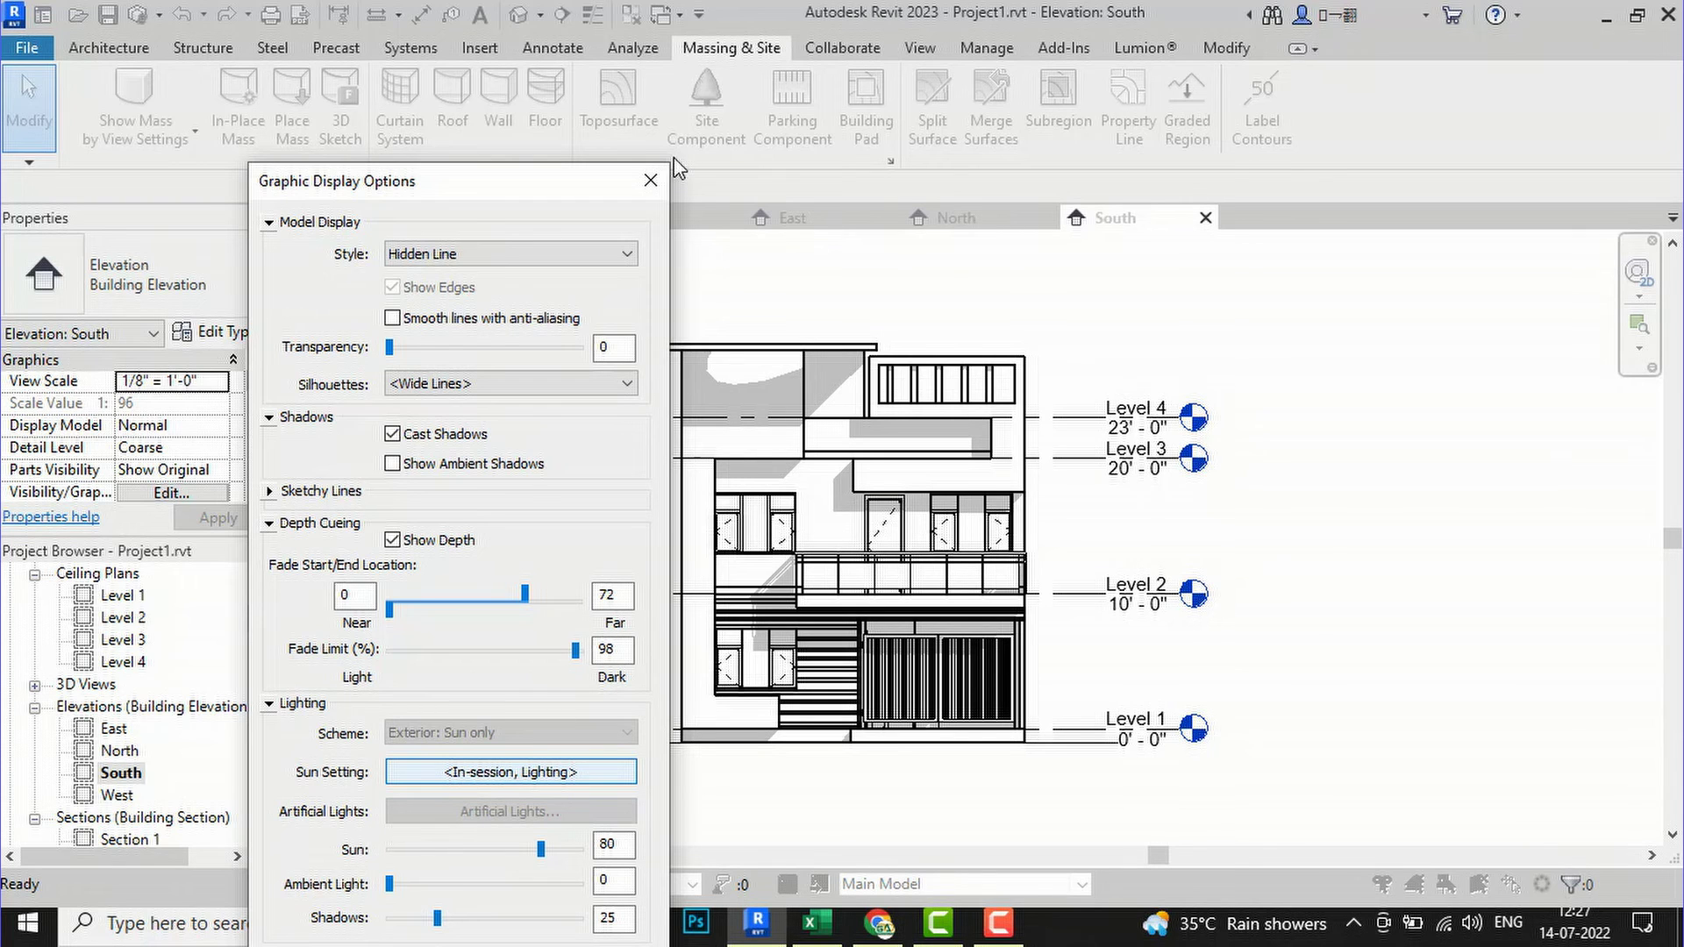
click(649, 179)
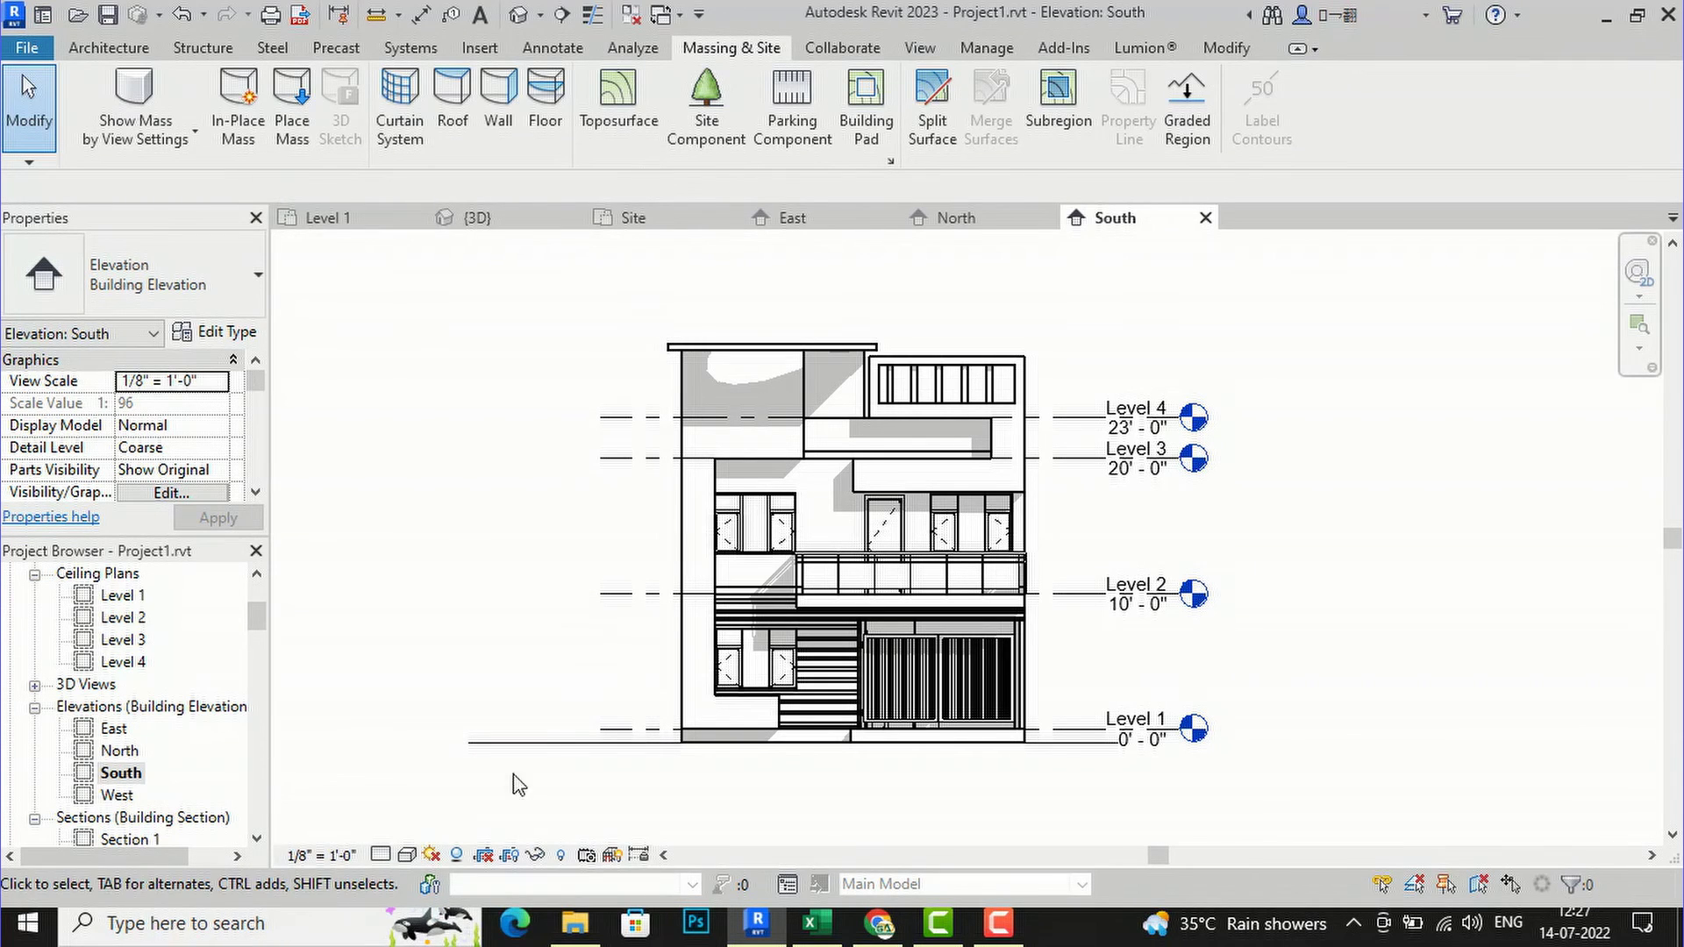
- Switch the South elevation to the Realistic visual style and adjust the zoom
click(407, 855)
click(439, 828)
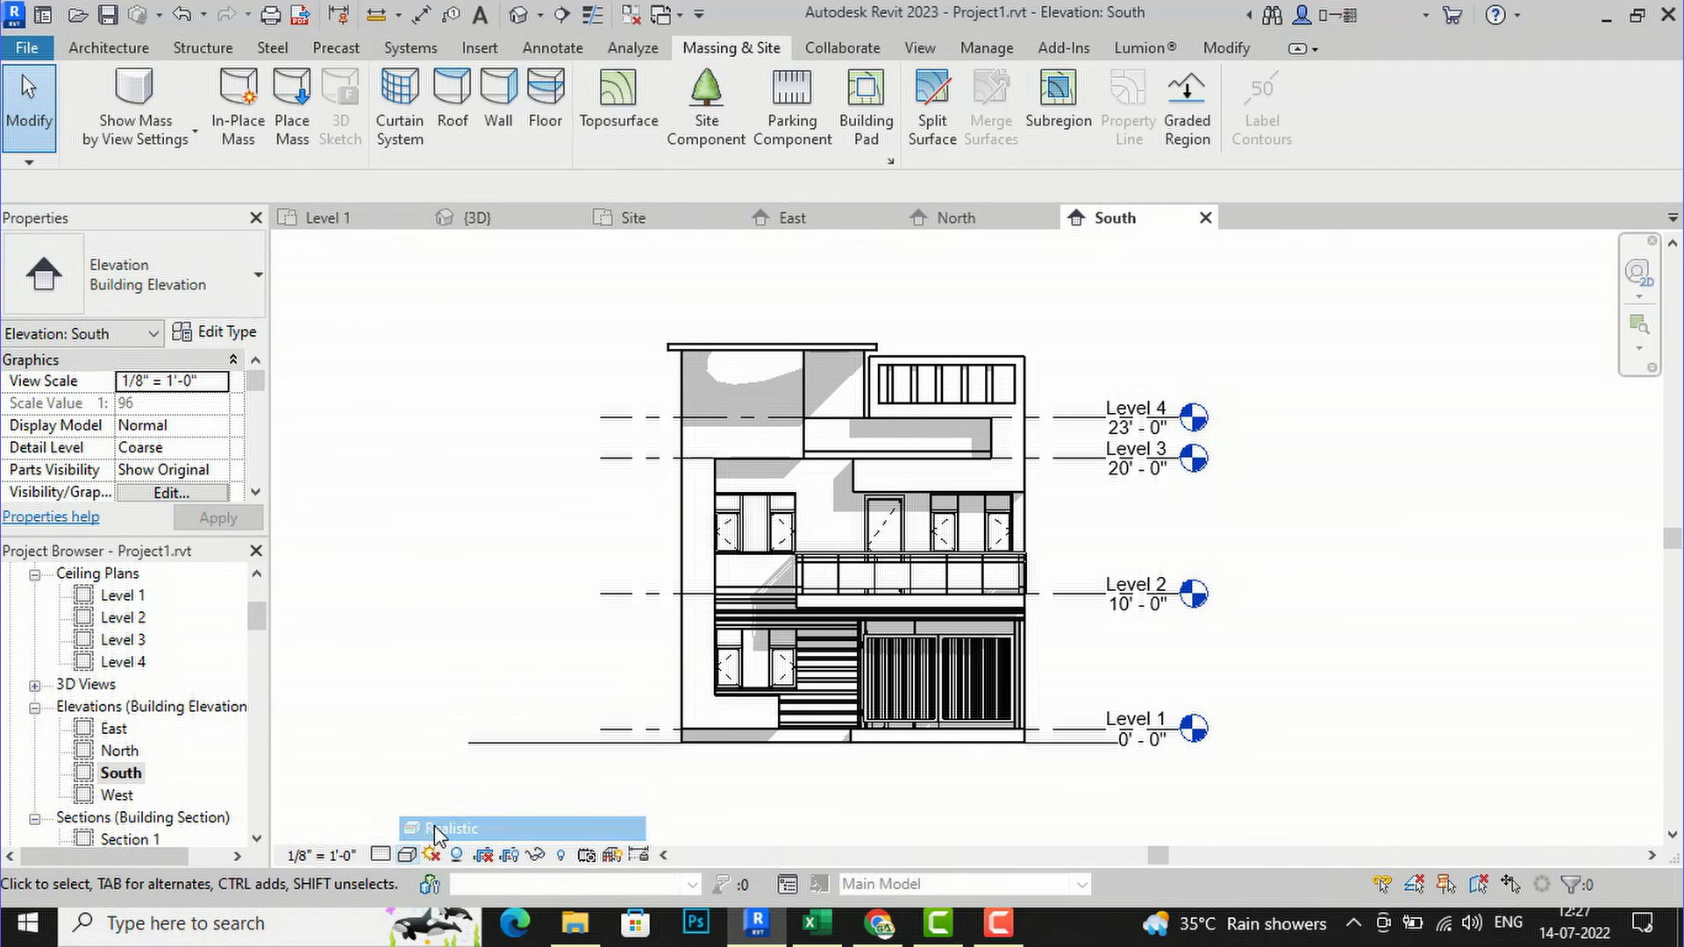
scroll(838, 444, up, 1)
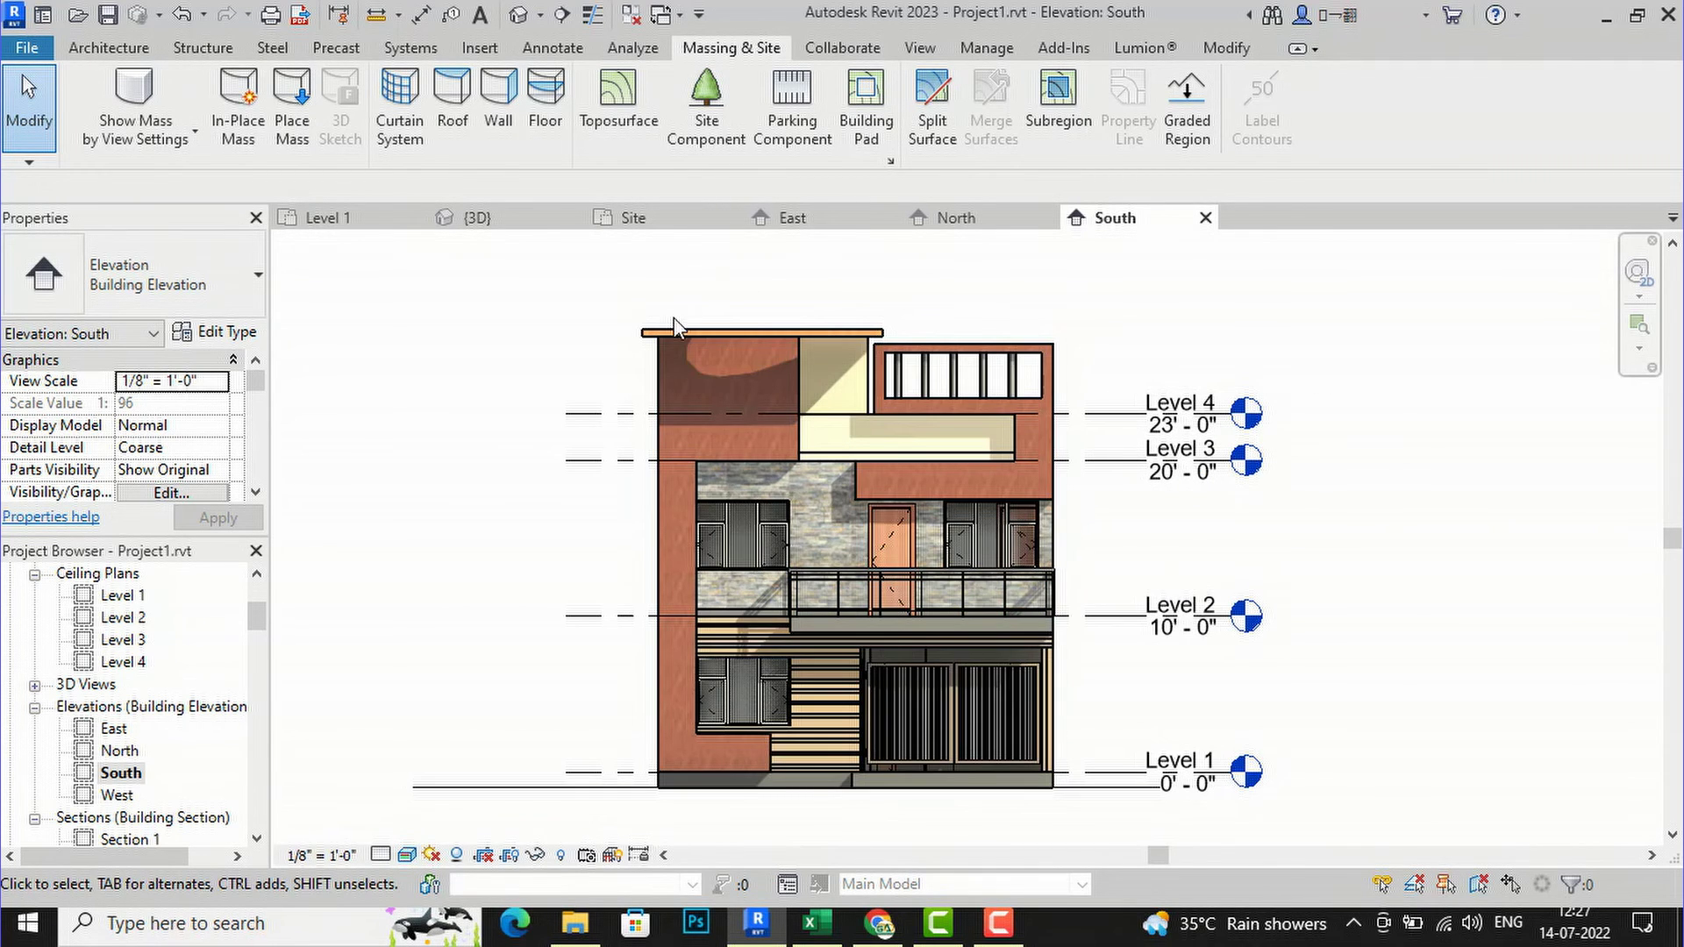
scroll(674, 317, down, 1)
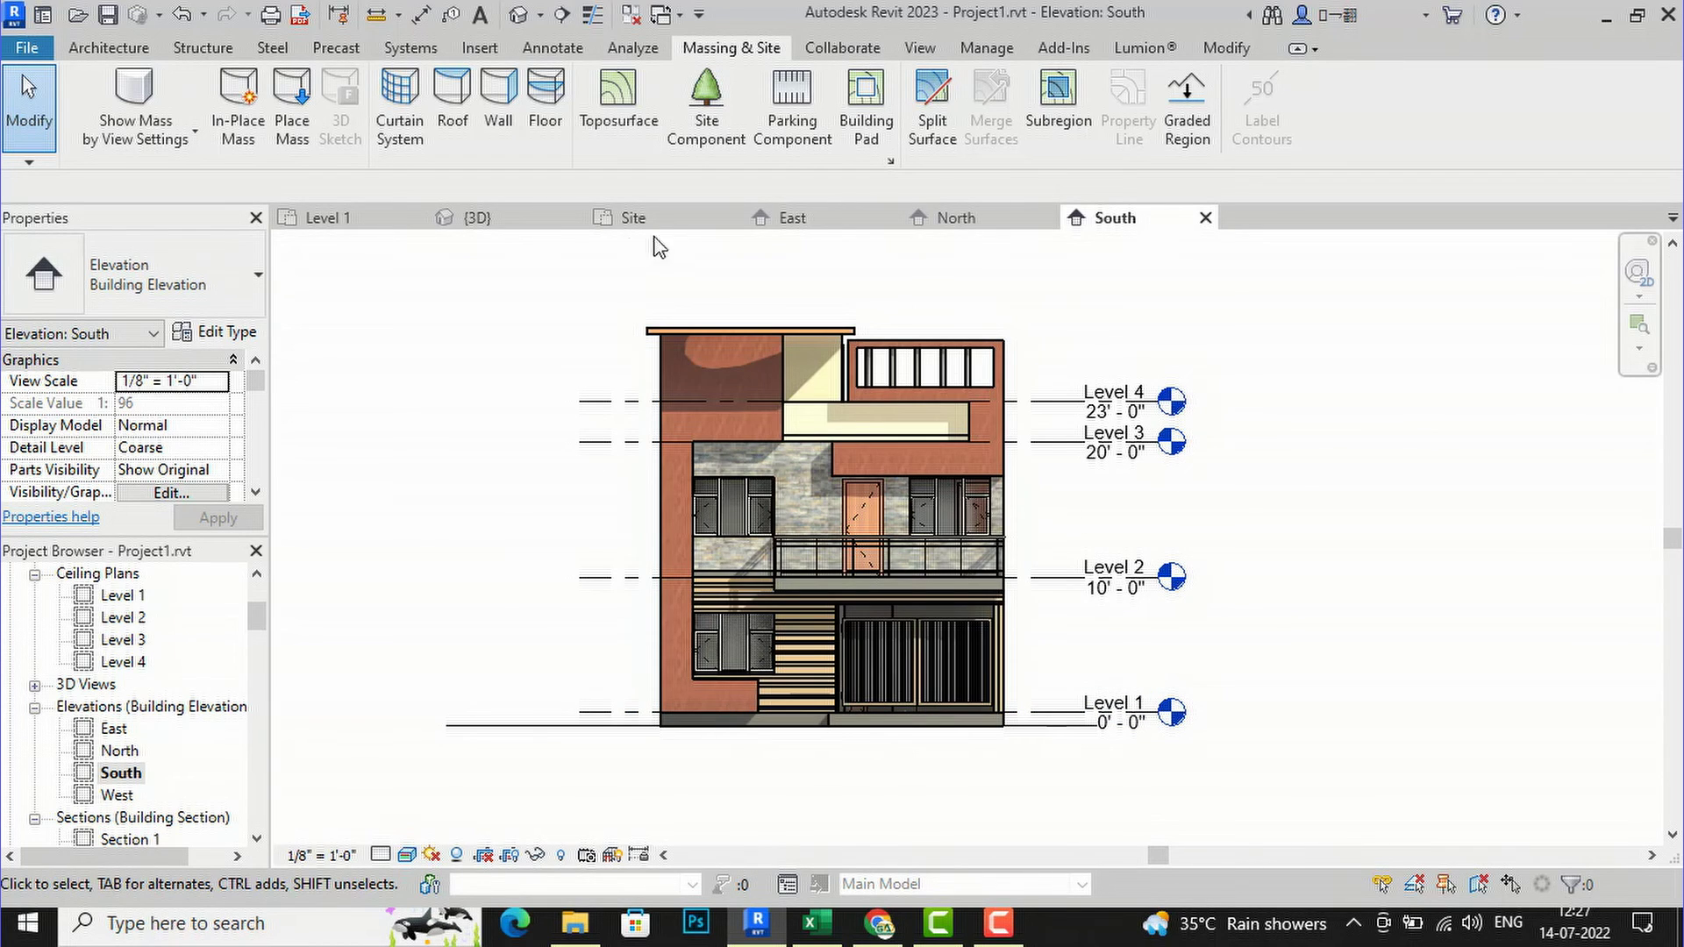